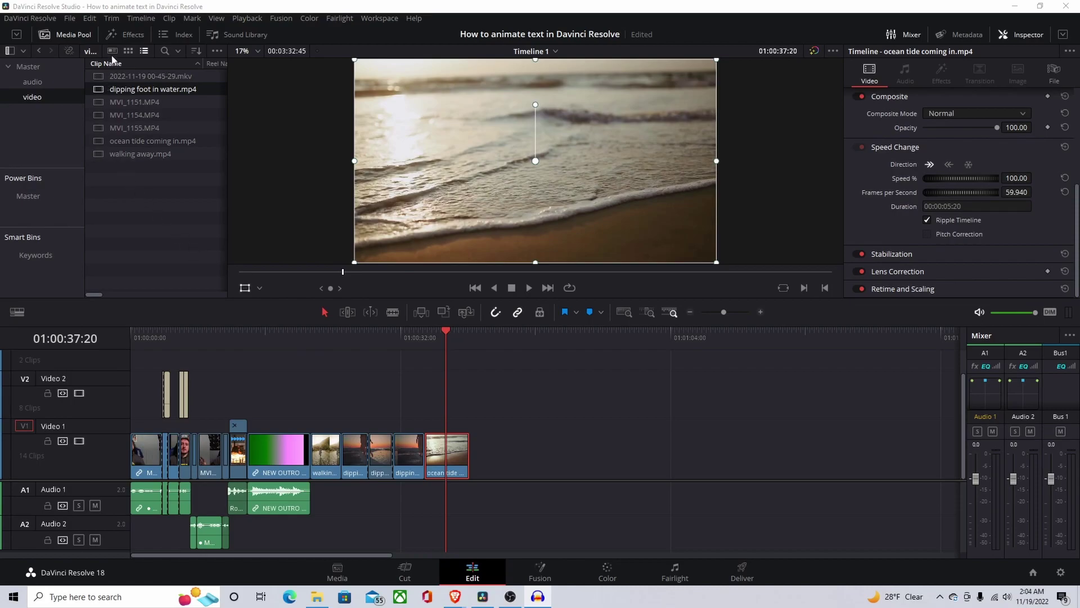
Open the Effects Library on the Edit page to list transitions and titles
left_click(119, 35)
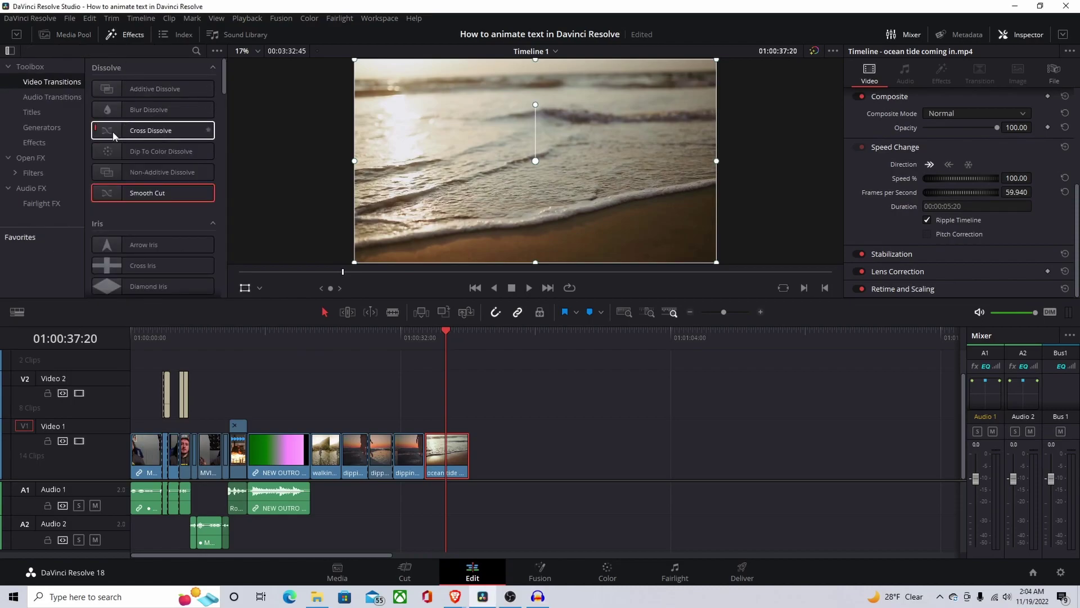
Show the Titles list and drag a Text+ title onto V2 above the ocean clip
left_click(35, 113)
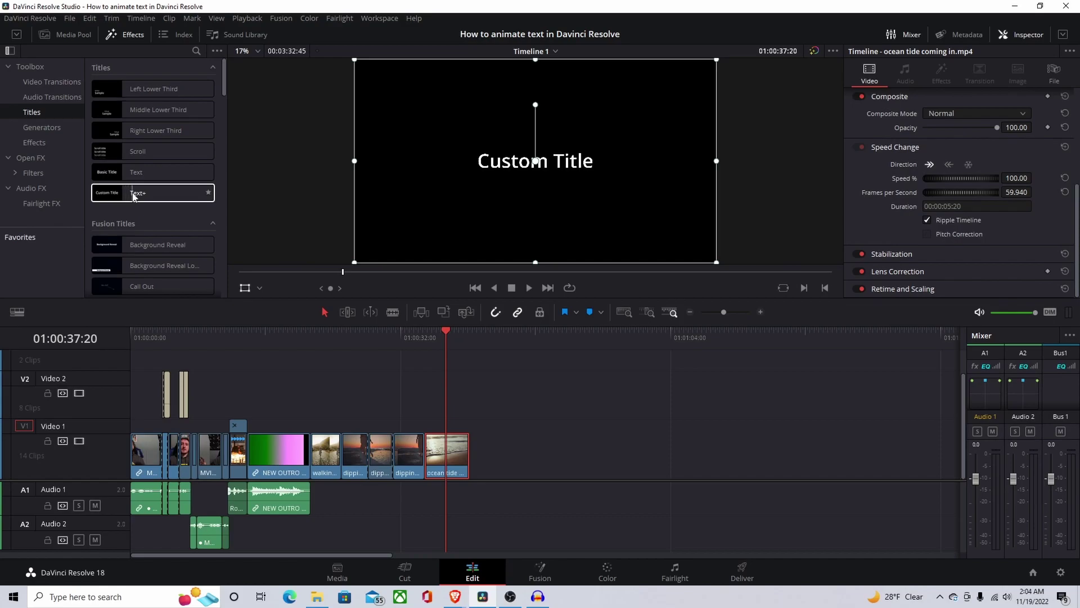
left_click_drag(134, 195, 431, 414)
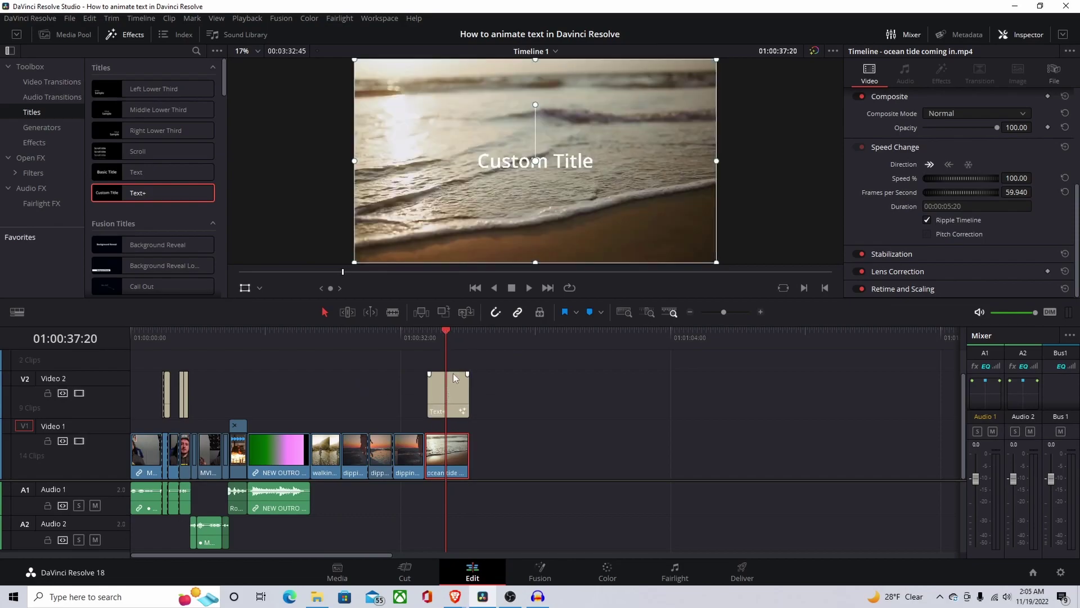
Scrub the timeline and select the Text+ title clip on V2 to edit its properties
left_click_drag(443, 331, 443, 393)
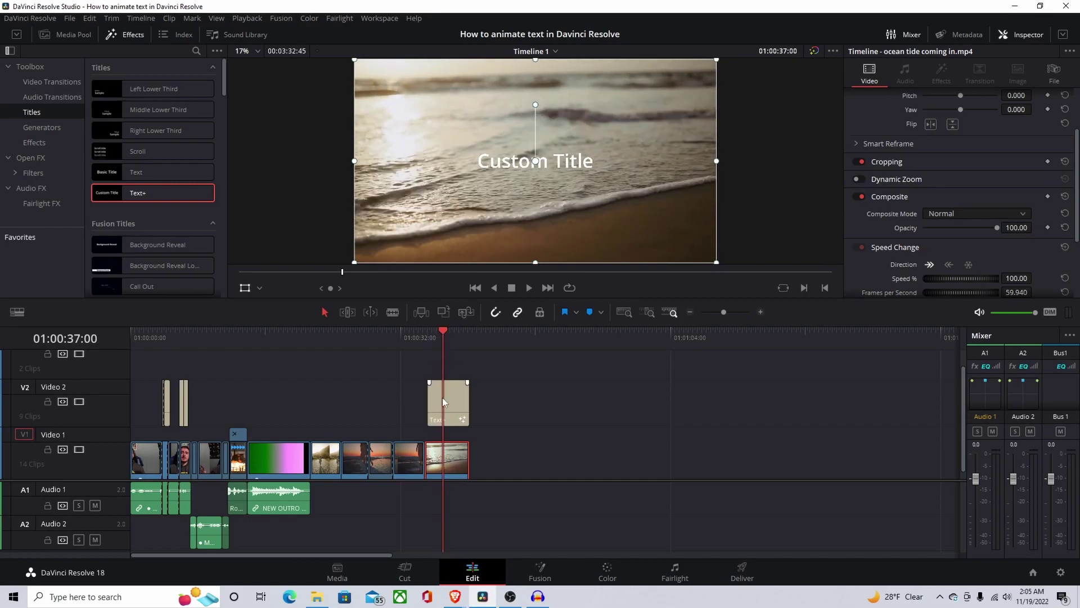
left_click(442, 398)
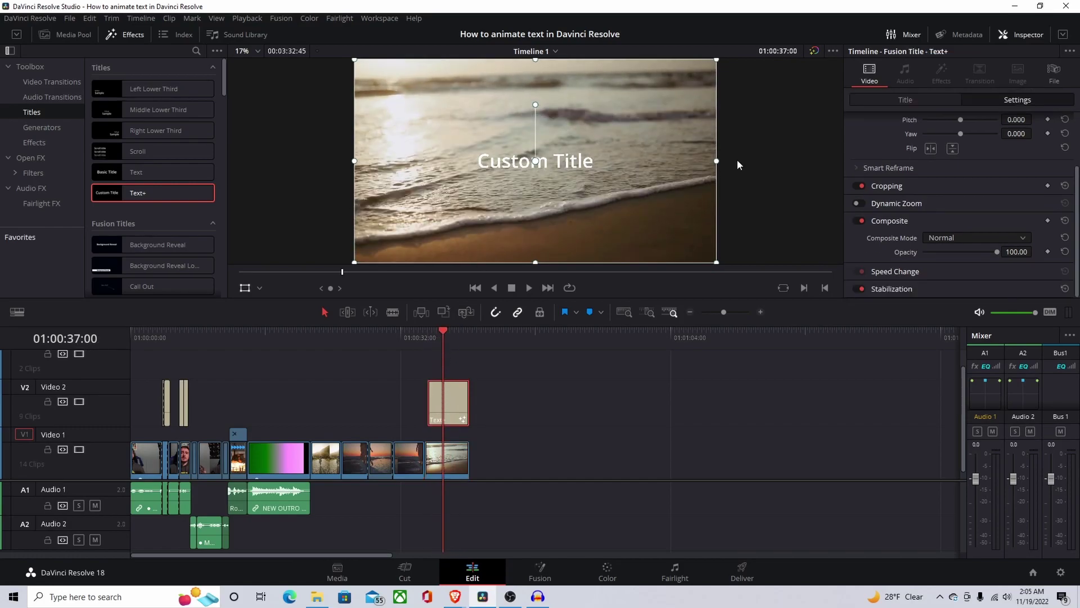
In the Inspector's Title settings, replace 'Custom Title' with 'Calm And Tranquil'
scroll(971, 198, "up", 3)
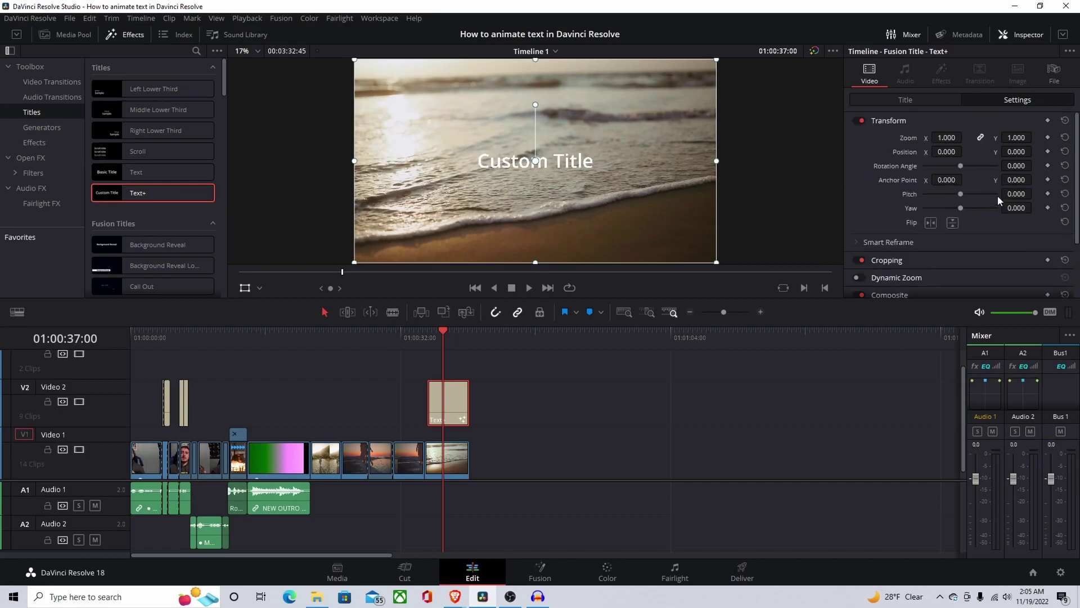
left_click(906, 102)
left_click(909, 177)
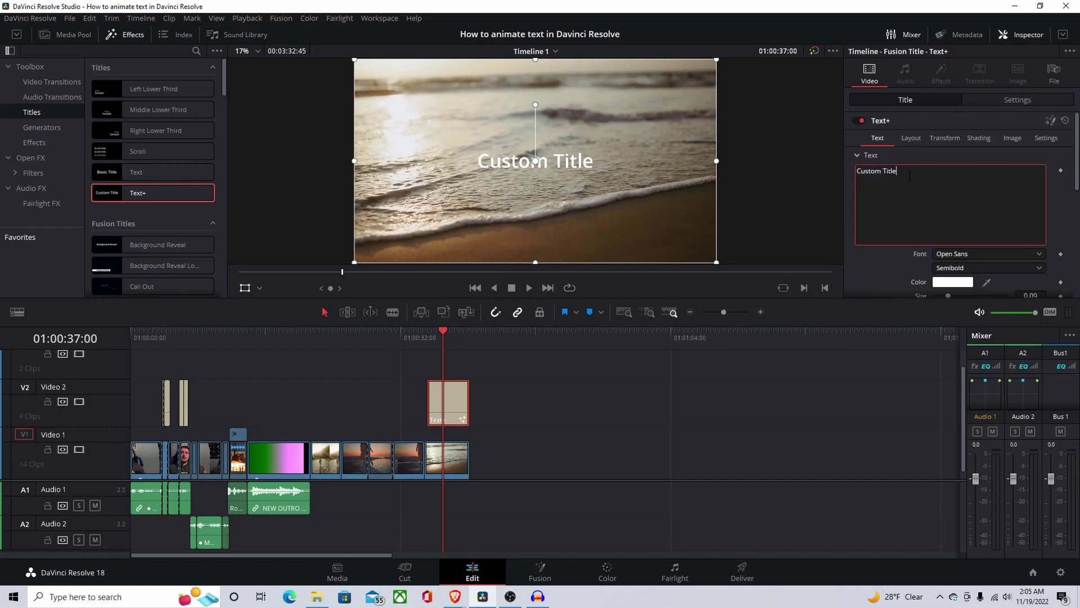
triple_click(857, 171)
type("Calm ")
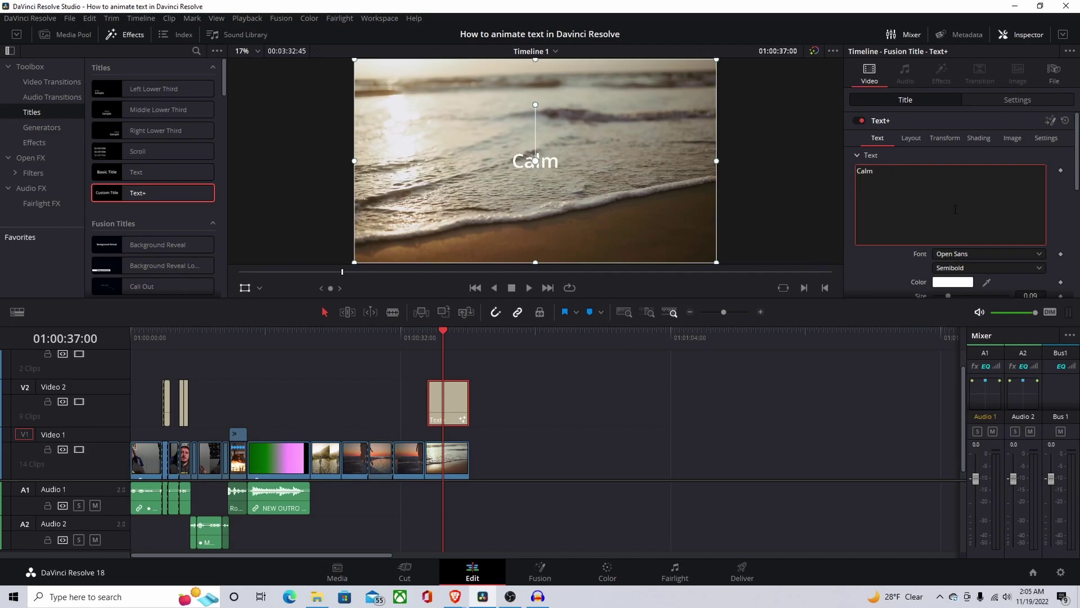
type("And ")
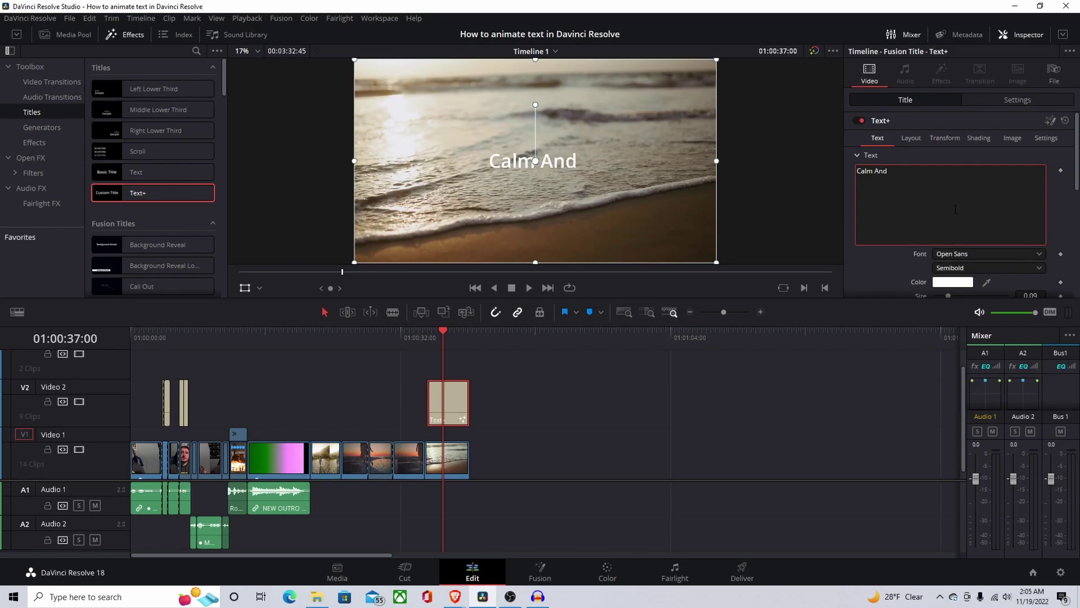
type("Tranquil")
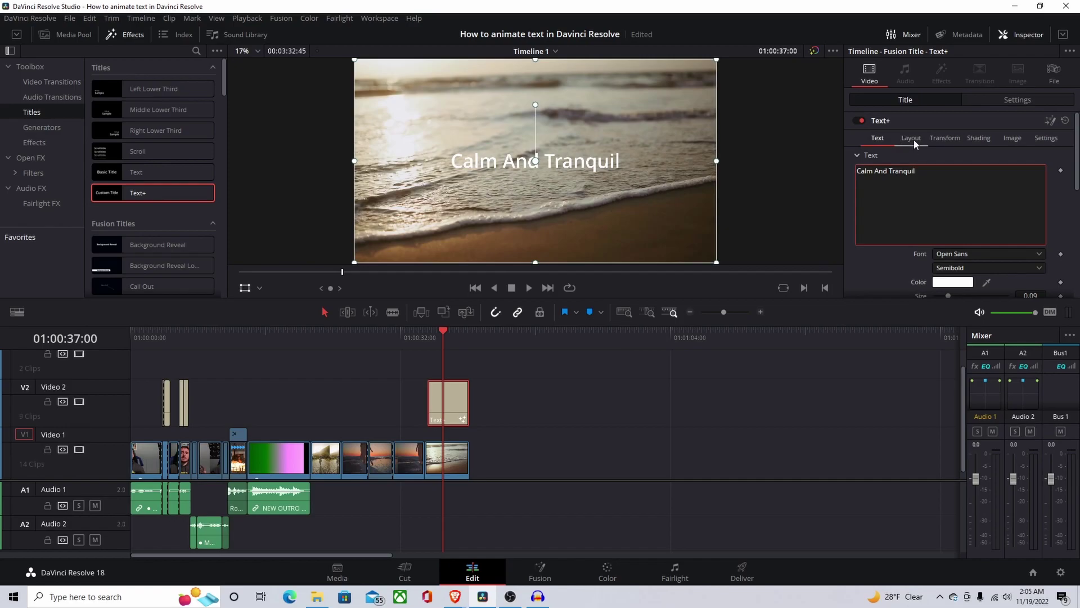
Review the Text+ text settings, then show the Shading tab's White Solid Fill at opacity 1.0
scroll(981, 144, "down", 2)
scroll(976, 176, "down", 1)
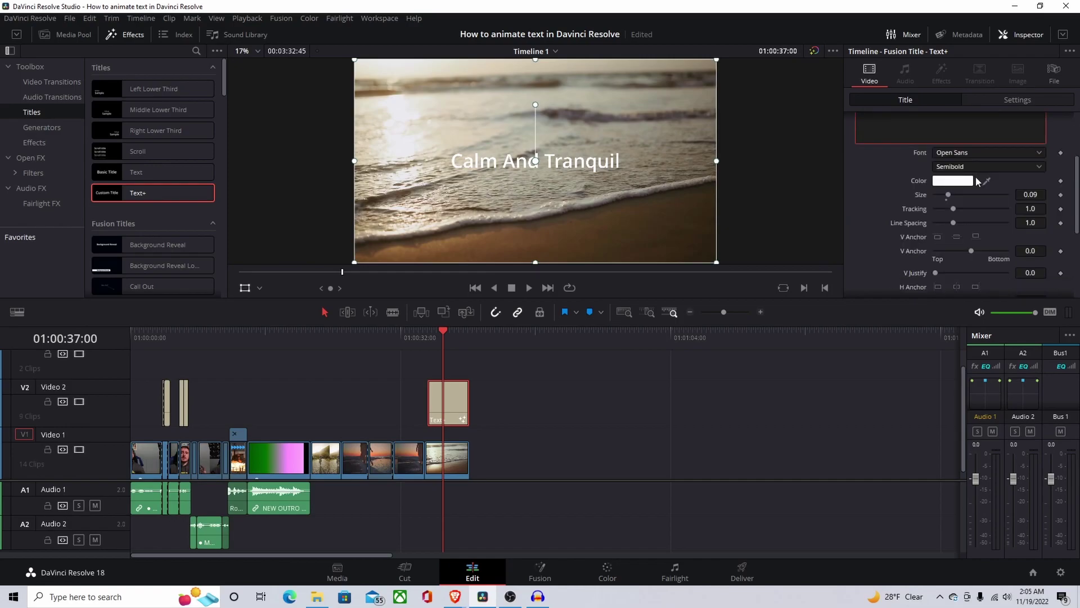
scroll(1014, 203, "down", 3)
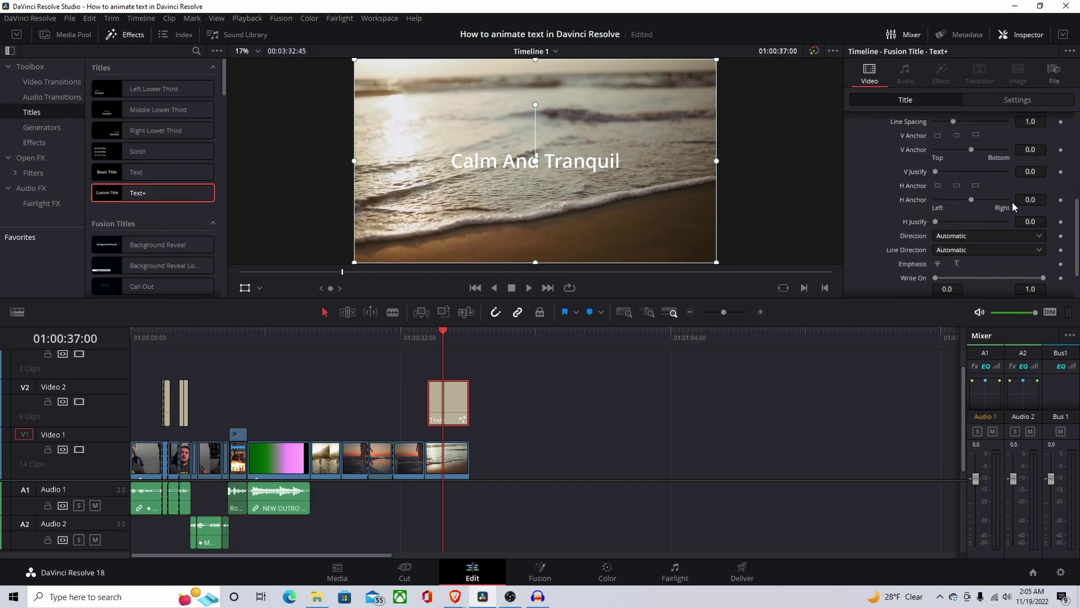
scroll(1012, 201, "down", 2)
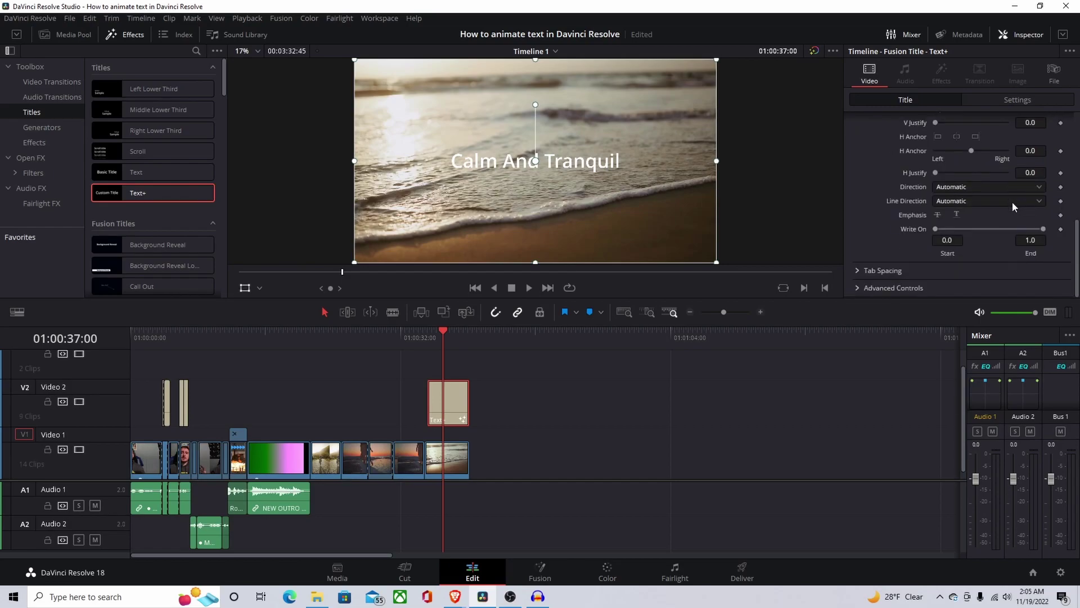
scroll(1011, 205, "up", 1)
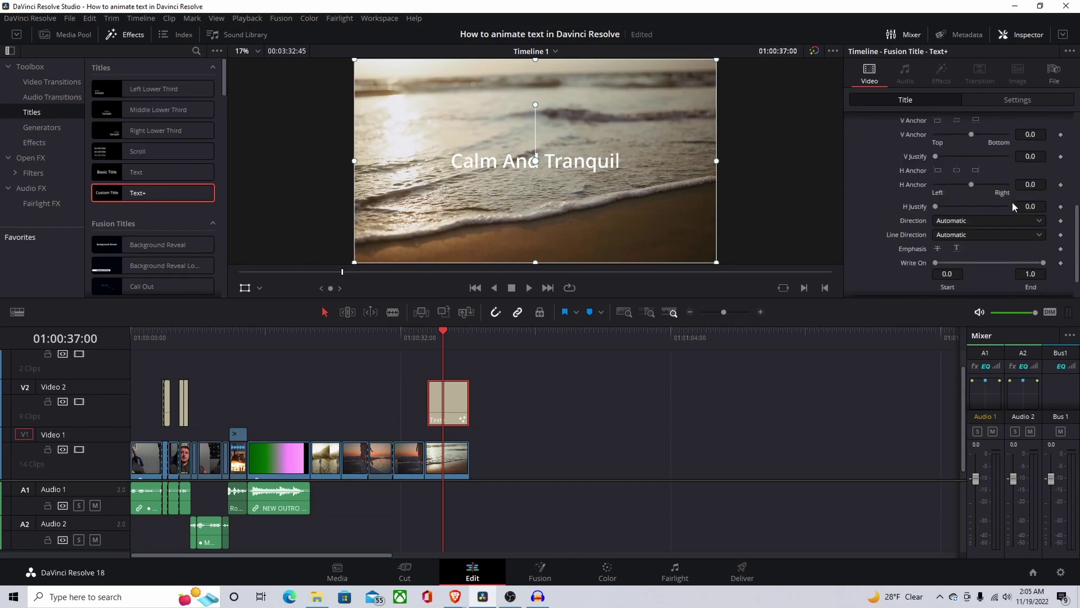
scroll(1011, 202, "up", 5)
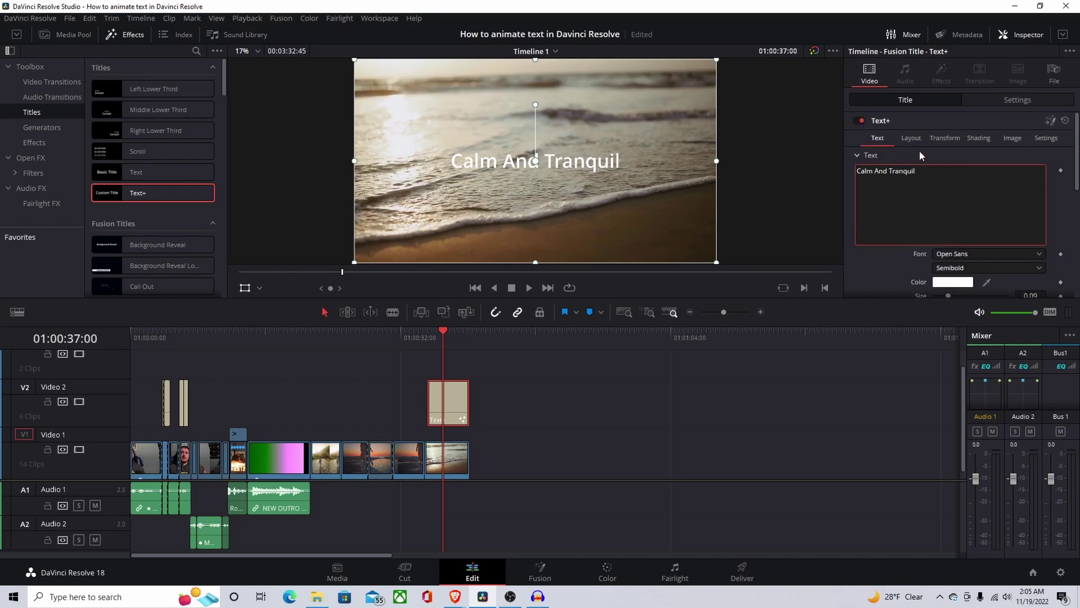
left_click(979, 138)
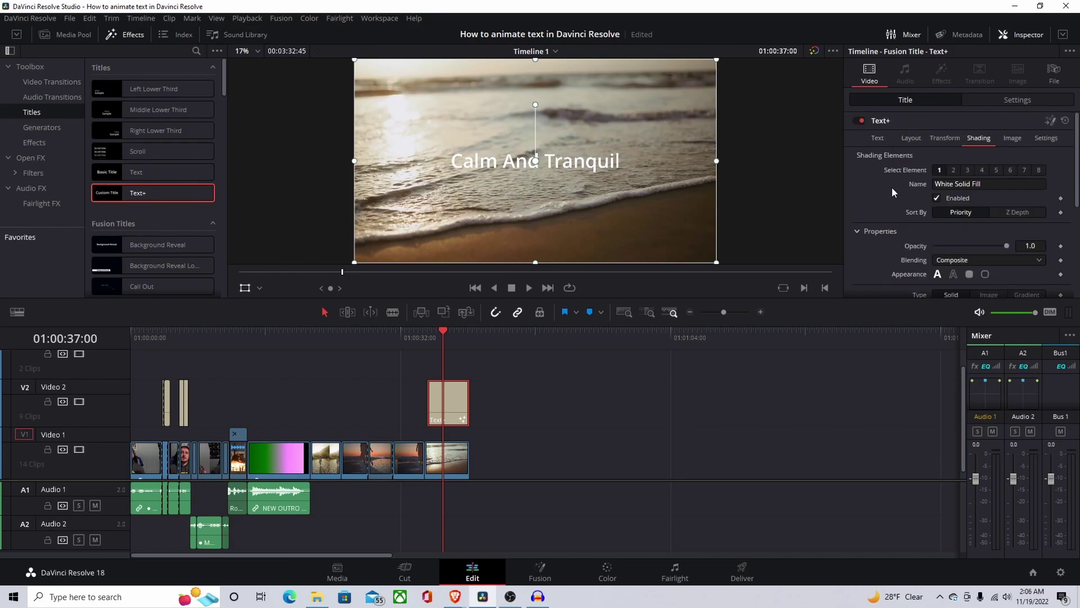
left_click(878, 139)
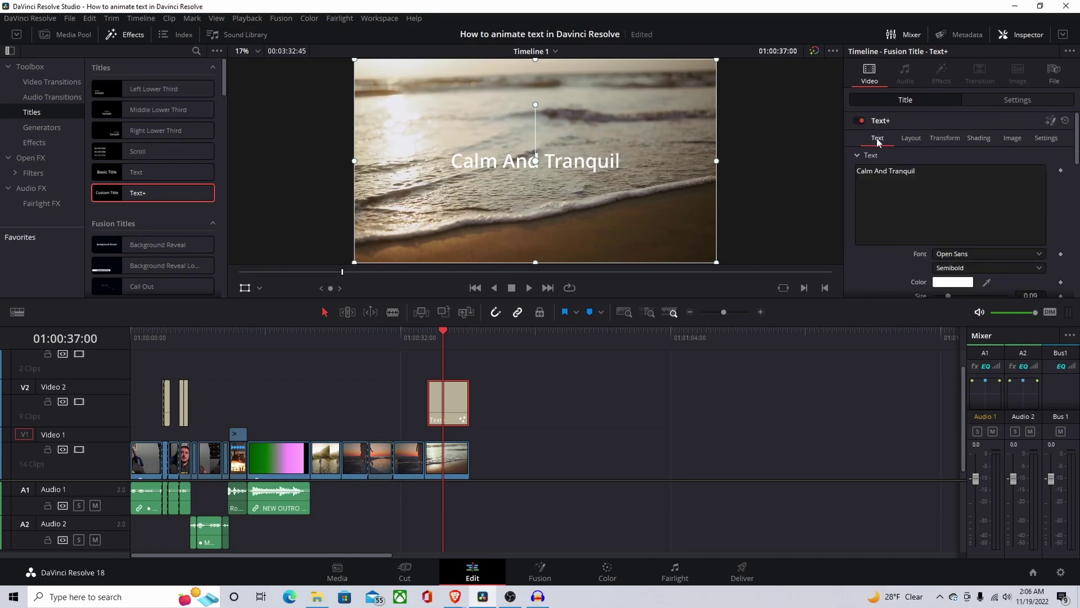
left_click(977, 138)
scroll(887, 187, "down", 1)
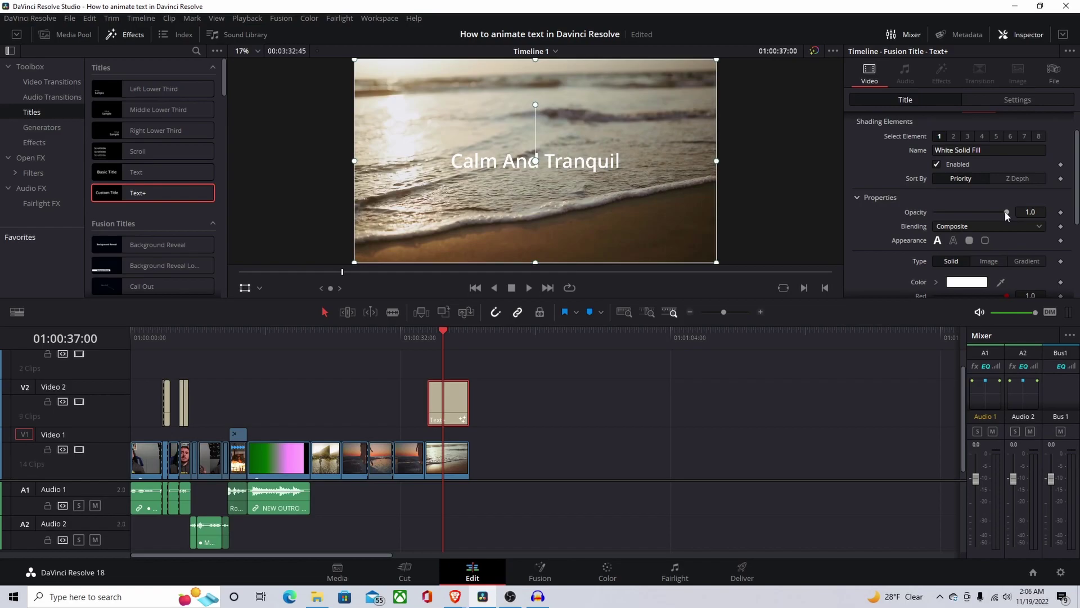
Lower the text fill opacity to 0.709 and return the playhead to the clip start, 01:00:35:12
mouse_move(1006, 212)
left_mouse_down()
mouse_move(923, 217)
mouse_move(985, 213)
left_mouse_up()
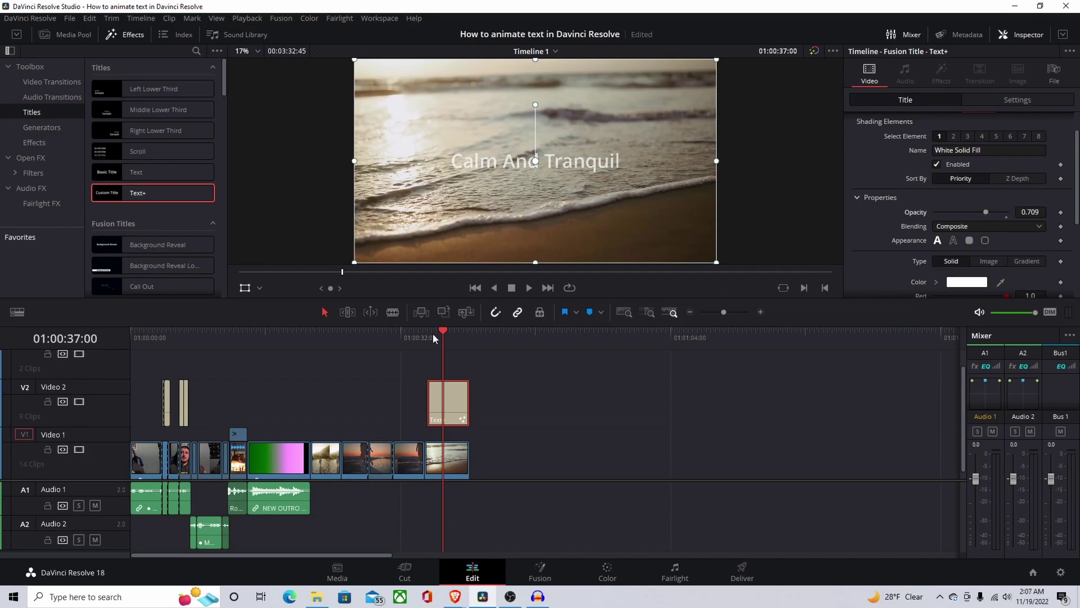
left_click_drag(444, 332, 428, 332)
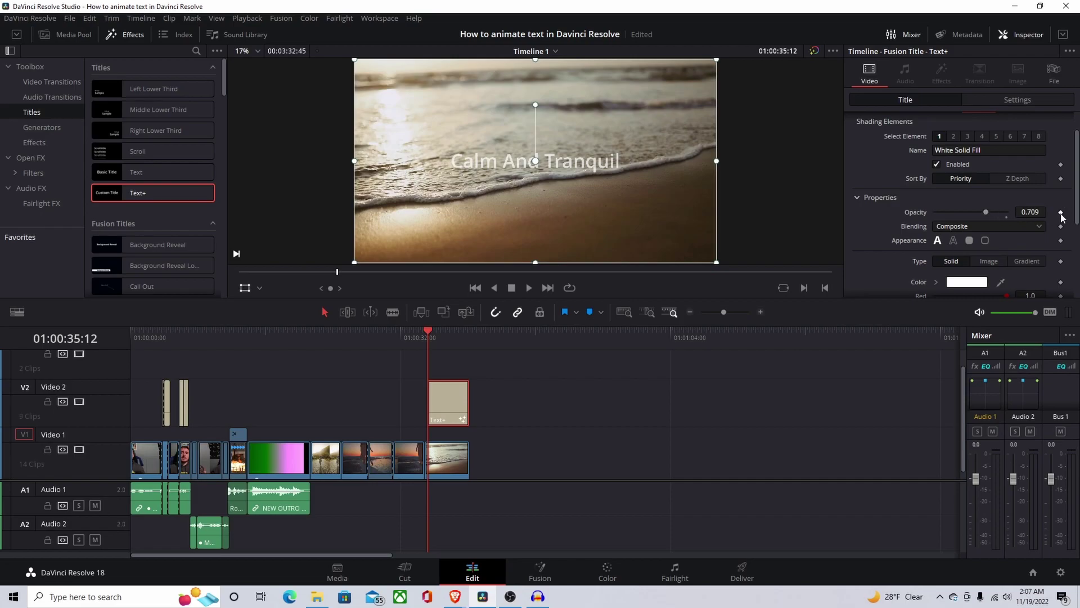
key("alt+Tab")
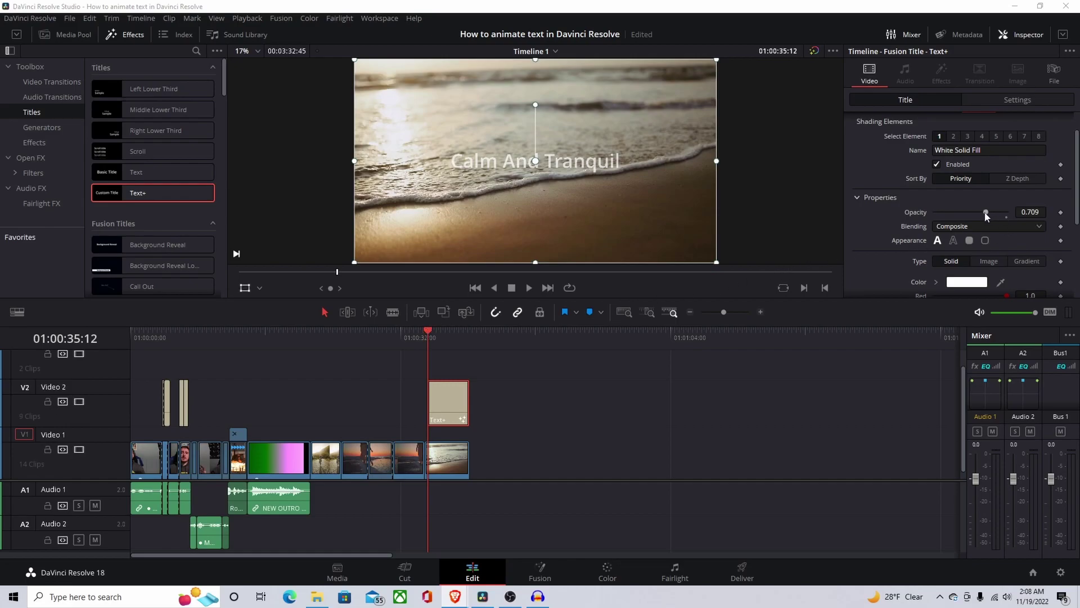
Set opacity to 0.0 at the title's first frame and add an opacity keyframe there
left_click_drag(985, 214, 935, 213)
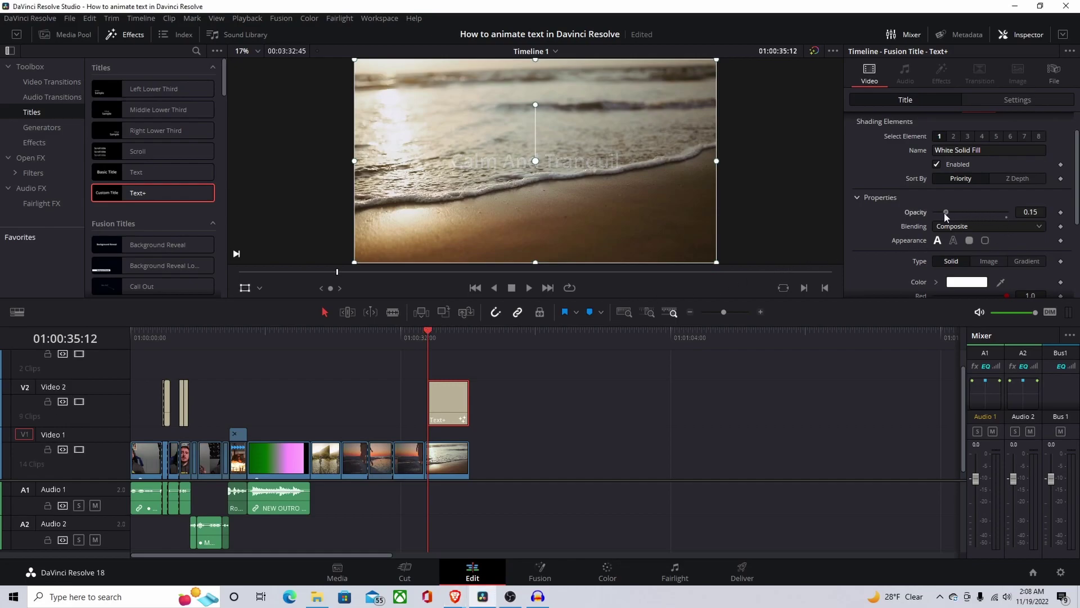
left_click(1060, 213)
left_click(1060, 213)
At 01:00:39:56, raise the title's opacity to 0.709 to create a second keyframe
left_click_drag(936, 213, 886, 223)
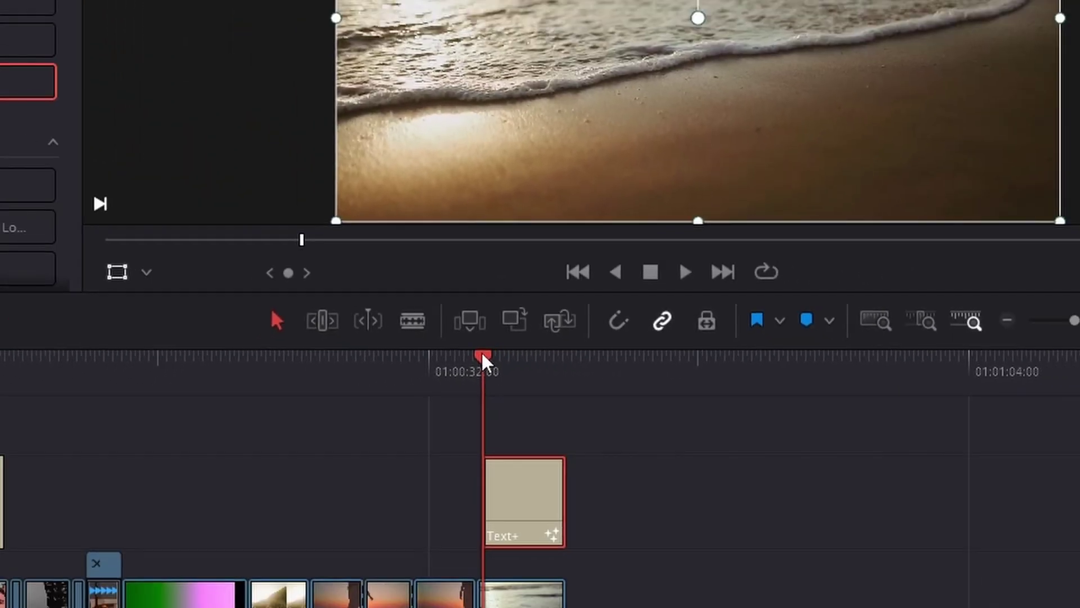
left_click_drag(373, 376, 411, 377)
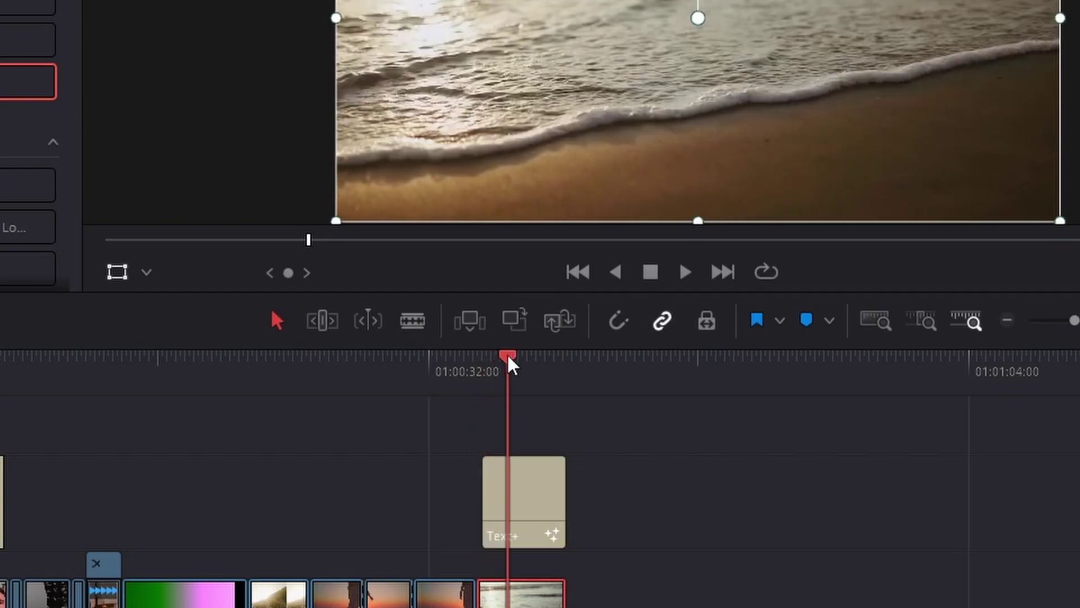
left_click_drag(508, 352, 563, 357)
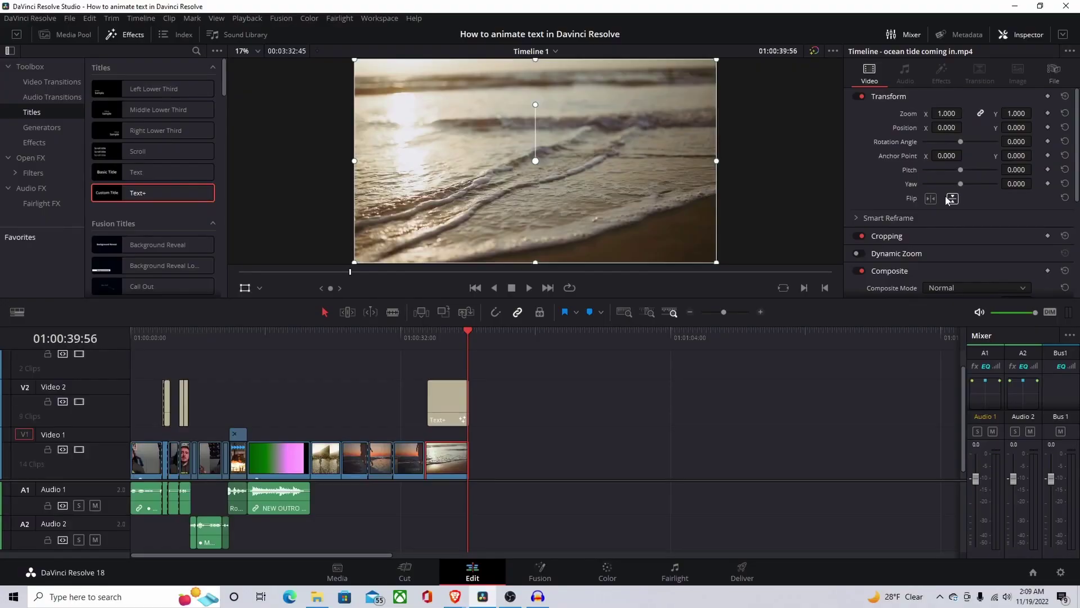
left_click(442, 410)
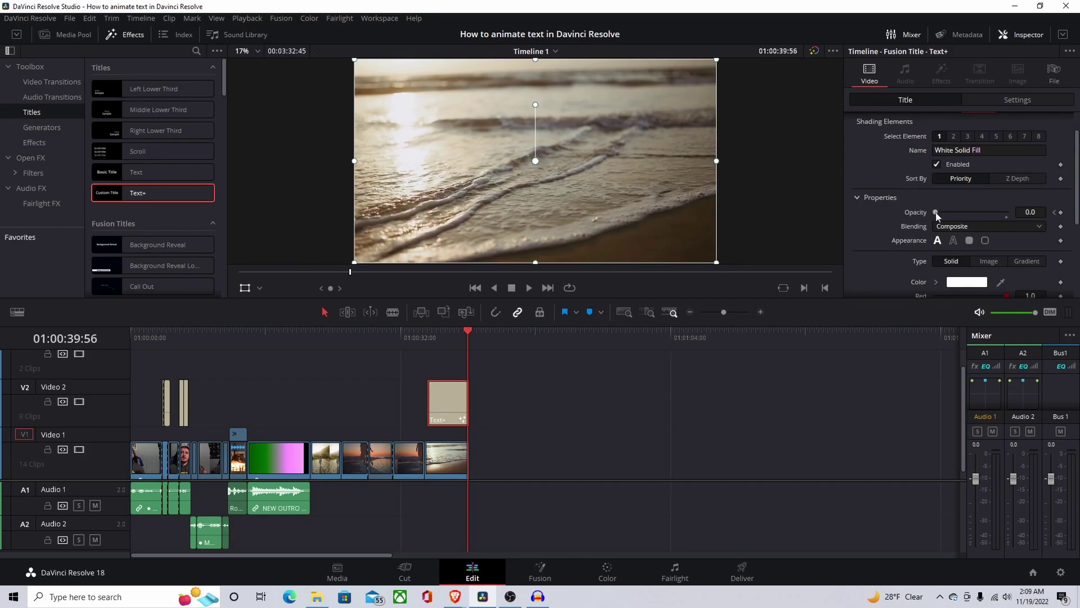
left_click_drag(936, 214, 982, 216)
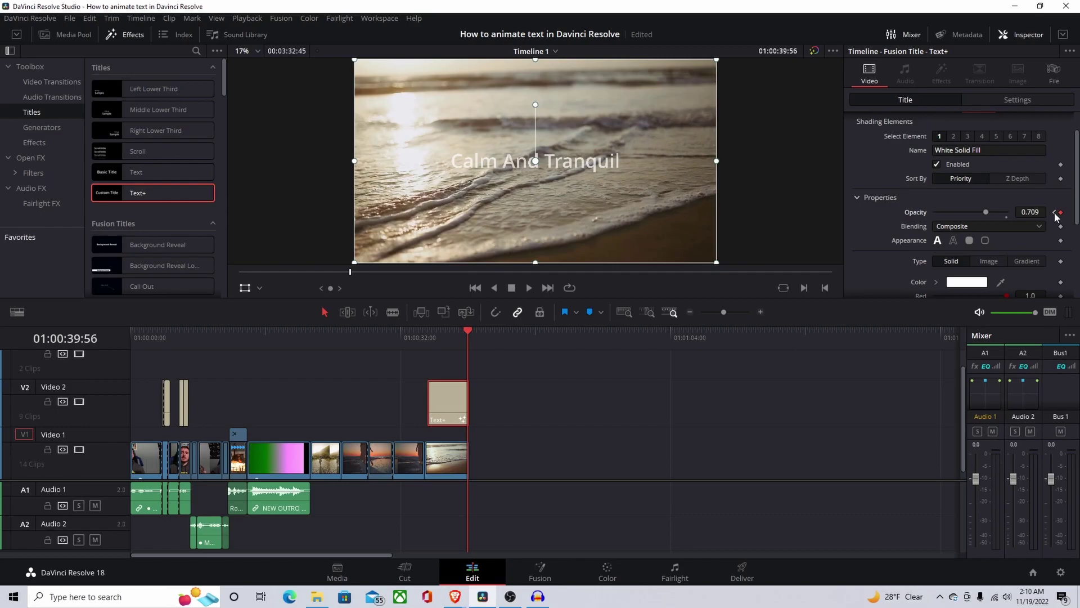
left_click(1055, 213)
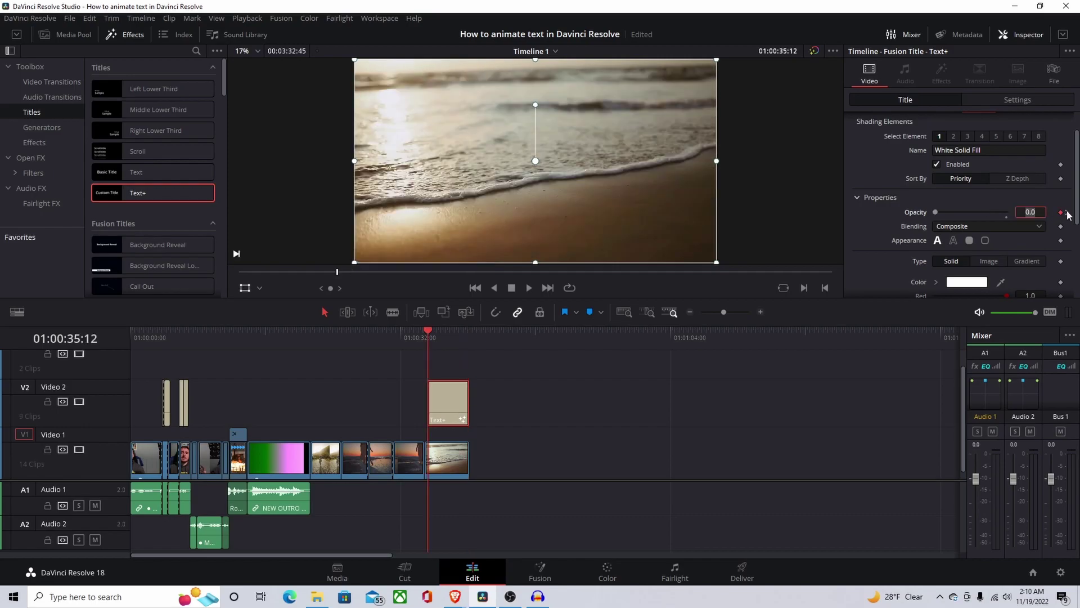
Step through the opacity keyframes and play back the title's fade-in over the beach clip
left_click(1067, 213)
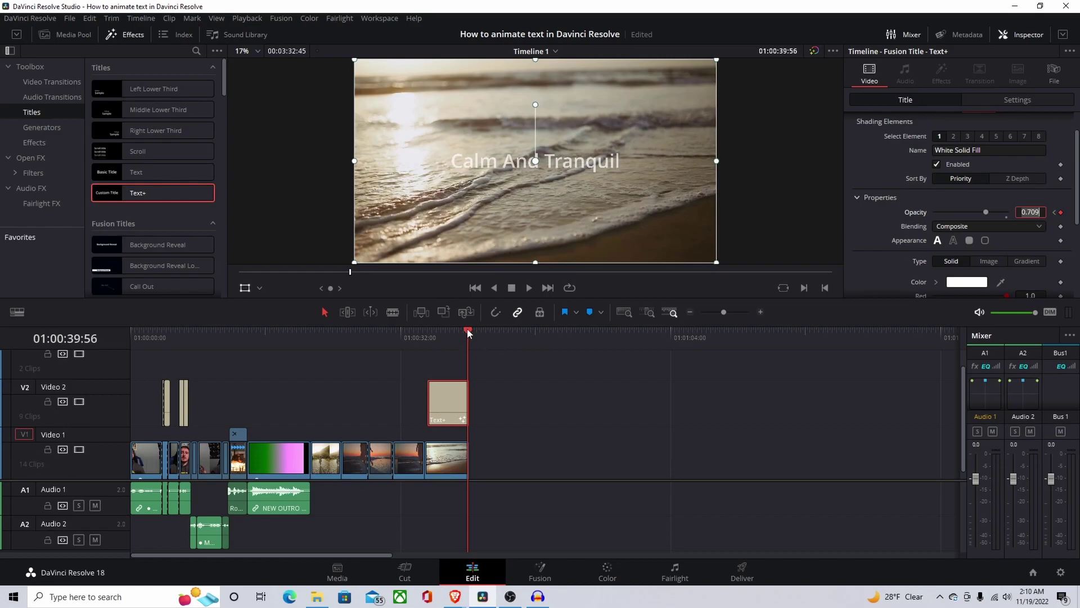
left_click_drag(467, 328, 322, 352)
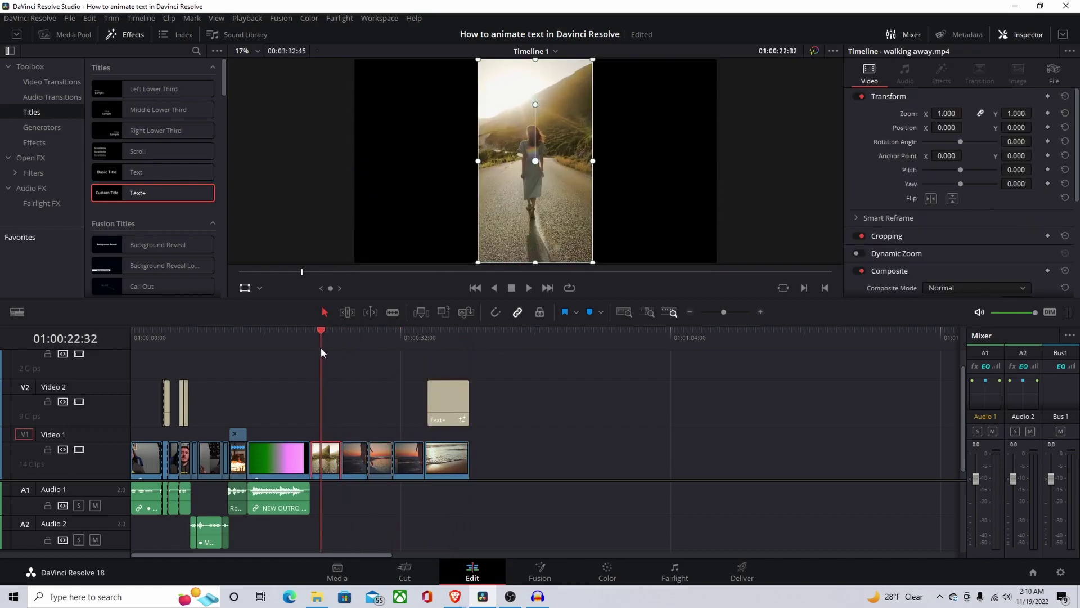
left_click(529, 288)
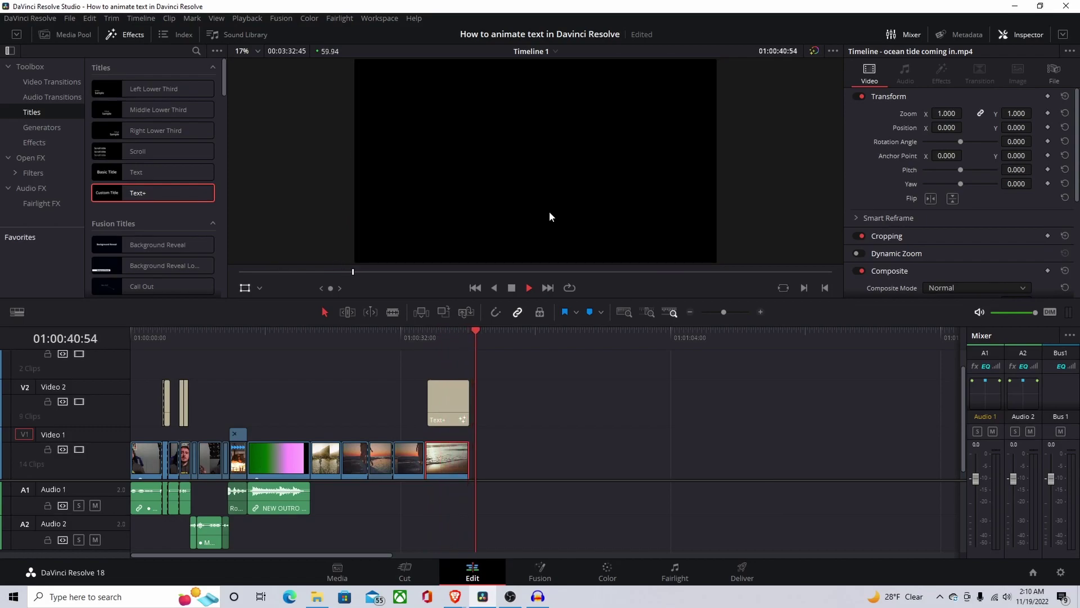
left_click(511, 288)
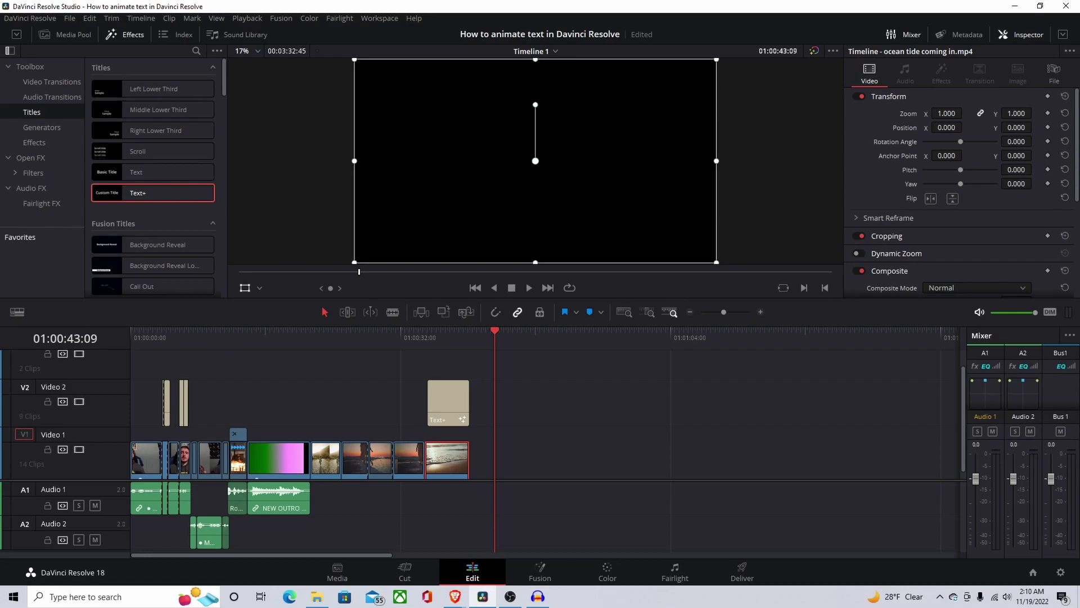
Reselect the Text+ clip and return the playhead to its first 0.0 opacity keyframe
left_click(447, 401)
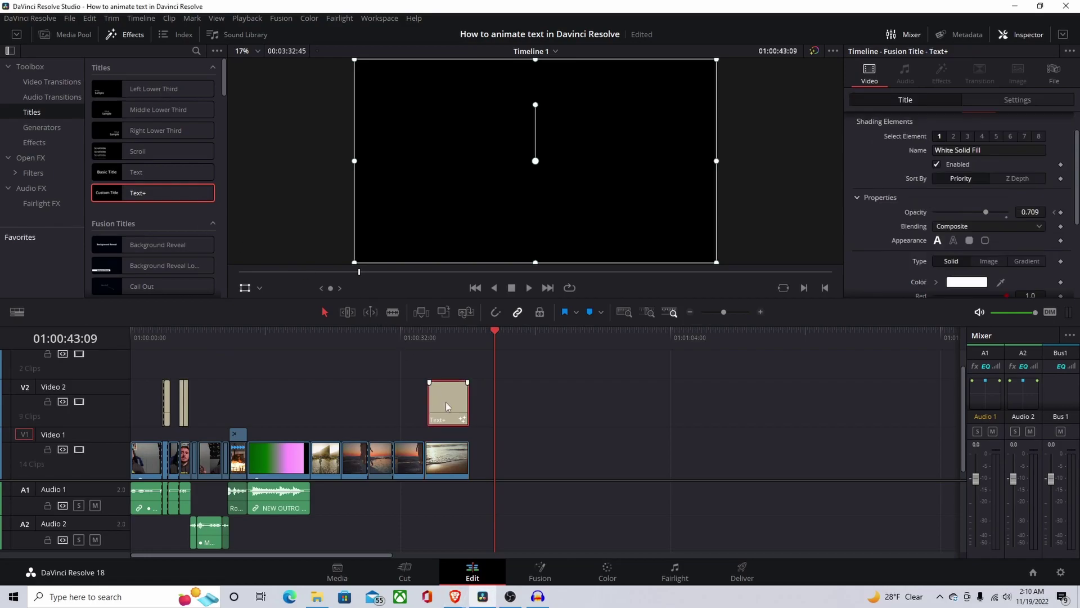
left_click(495, 331)
left_click_drag(495, 329, 427, 338)
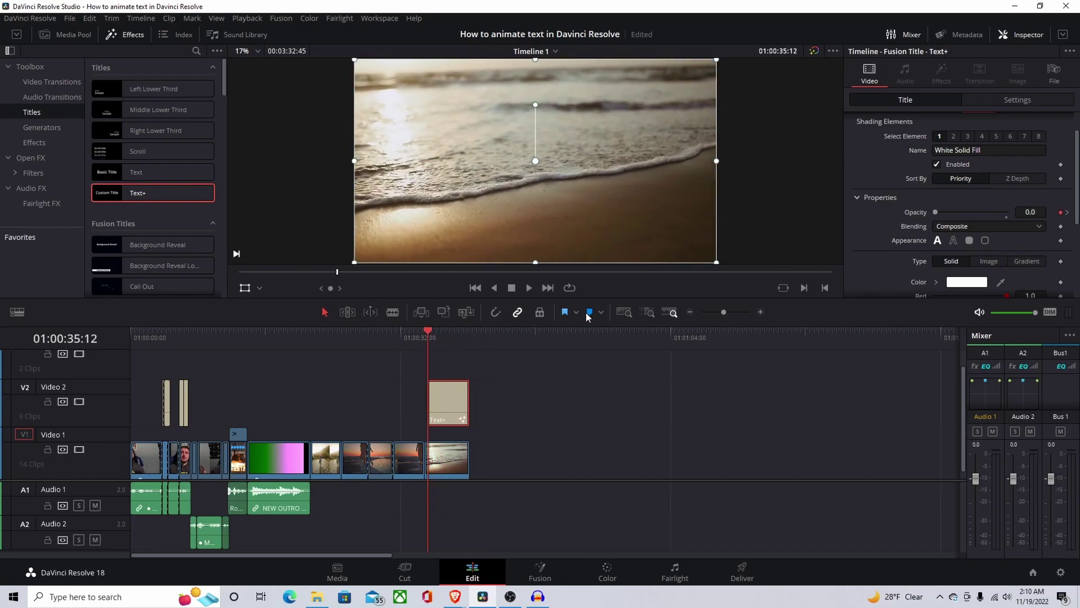
scroll(910, 202, "up", 1)
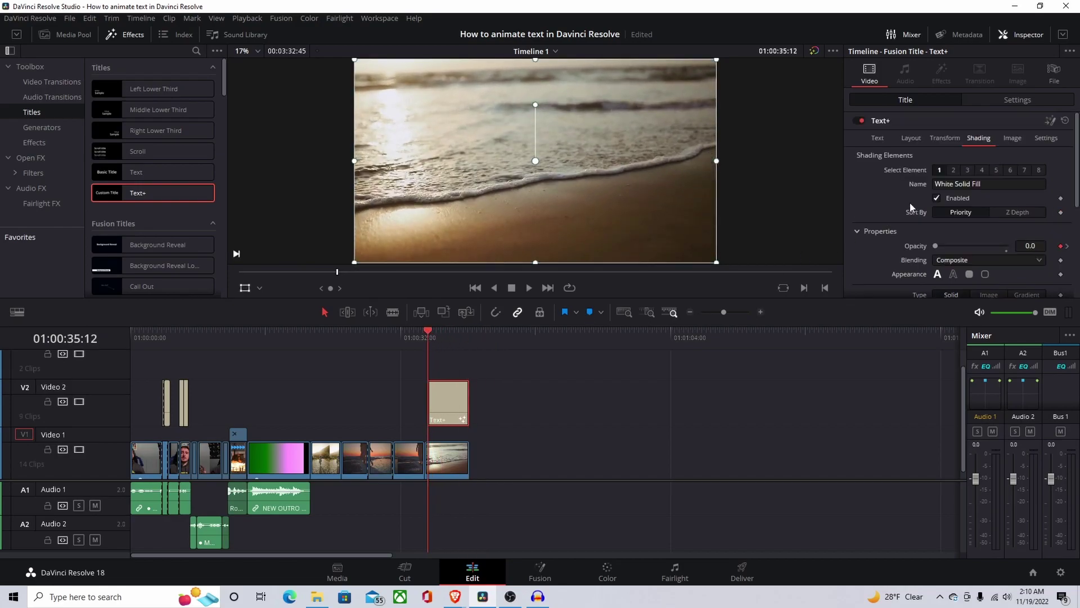
Review the Text tab's 'Calm And Tranquil' text and Open Sans font, checking Layout too
left_click(869, 140)
scroll(959, 171, "down", 5)
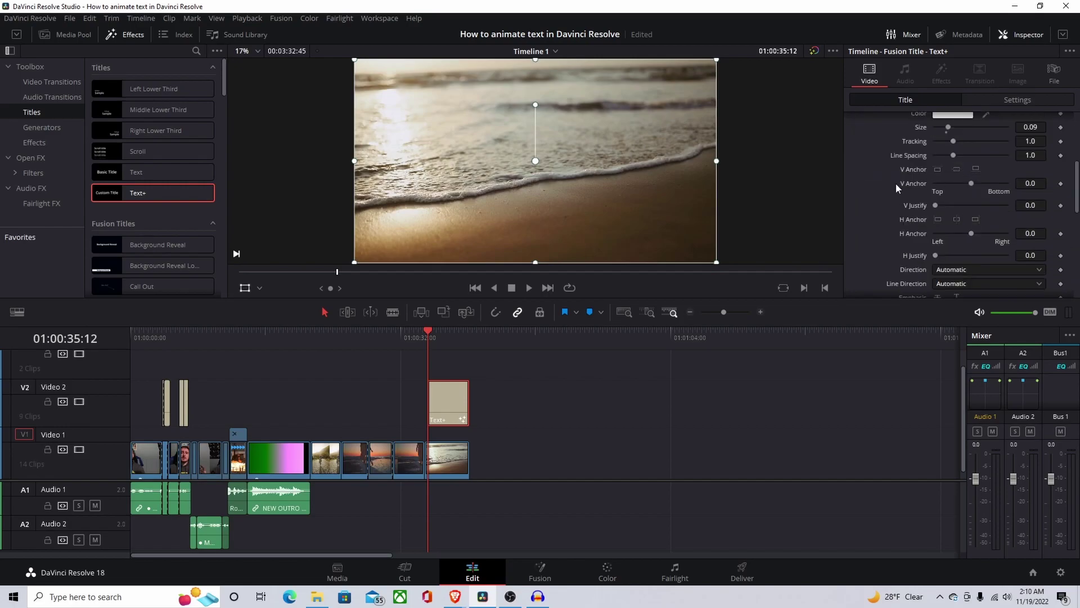
scroll(896, 184, "down", 4)
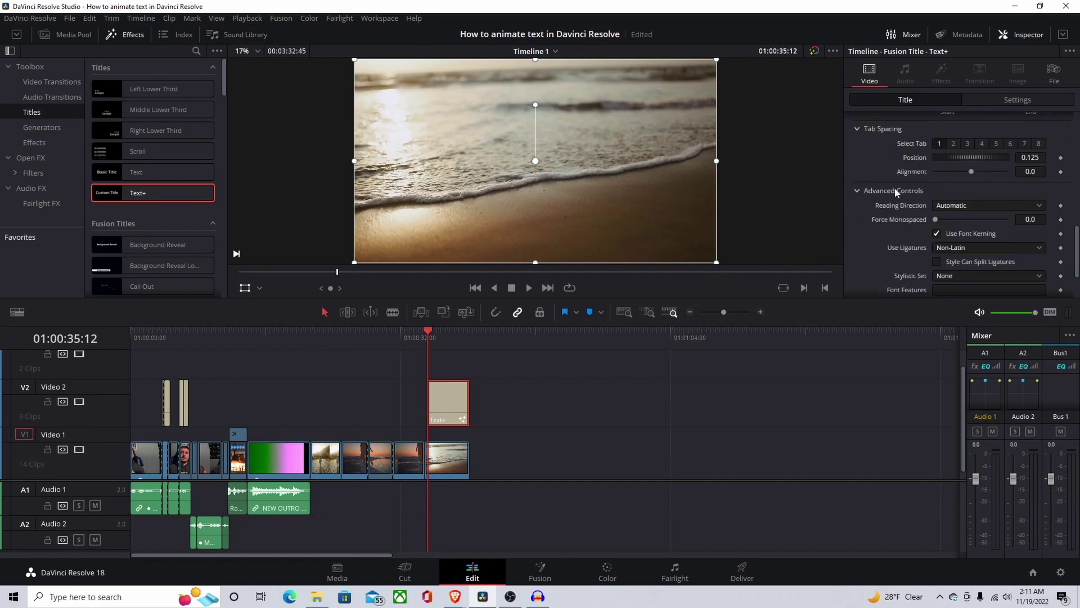
scroll(894, 188, "up", 9)
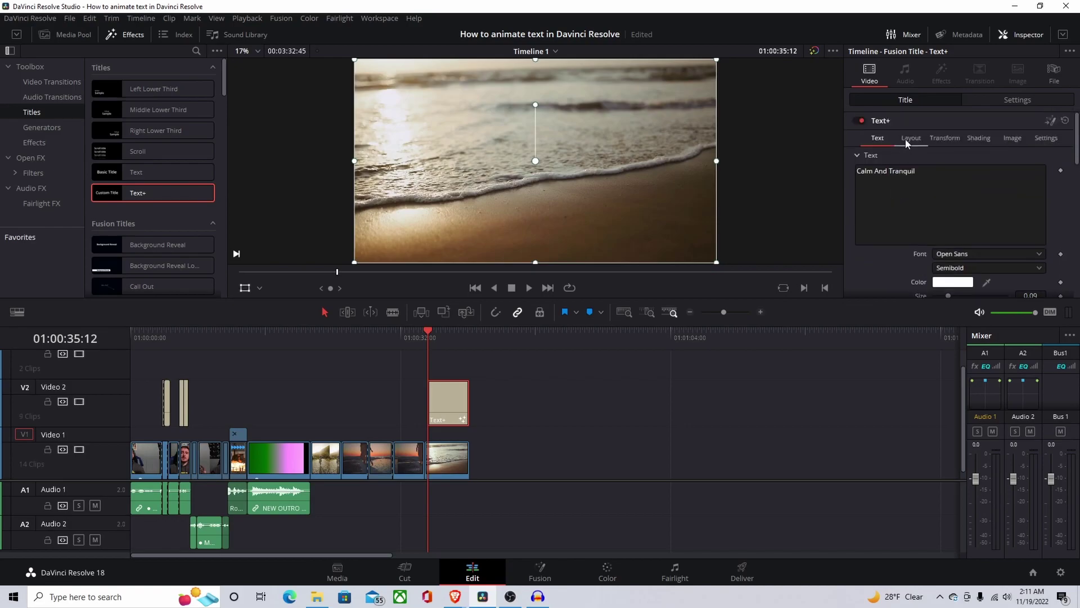
left_click(908, 138)
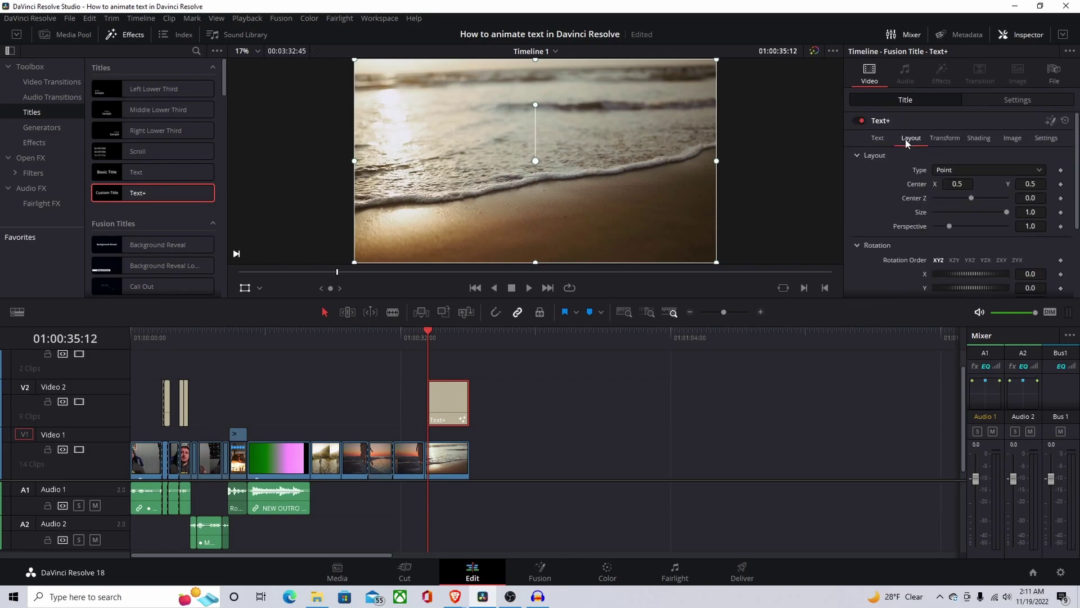
left_click(879, 140)
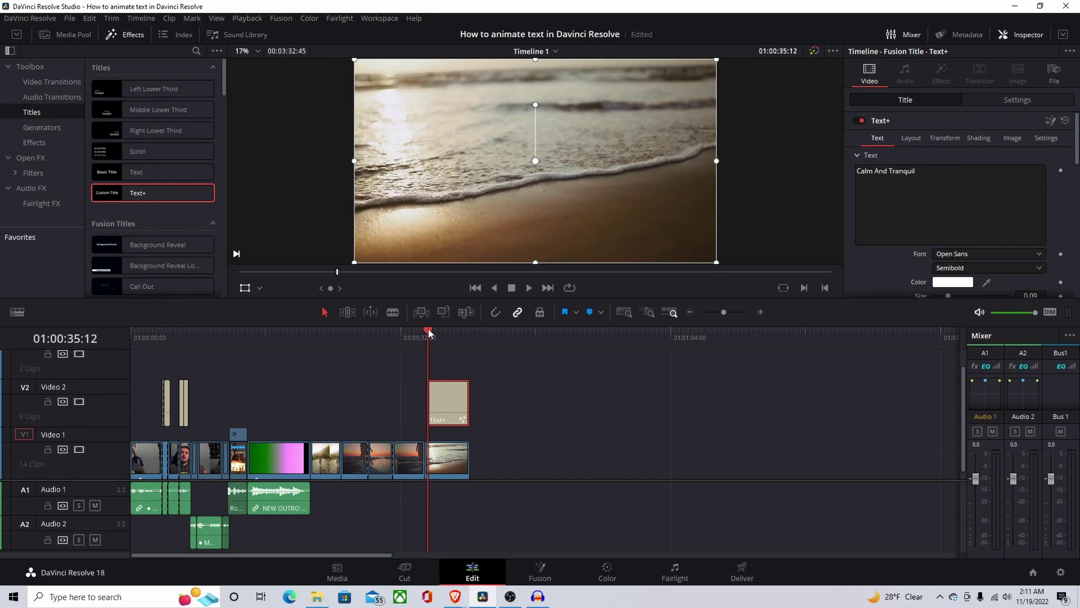
Return to the title's first frame and show its transform settings at zoom 1.000, position 0.000
left_click_drag(428, 328, 439, 333)
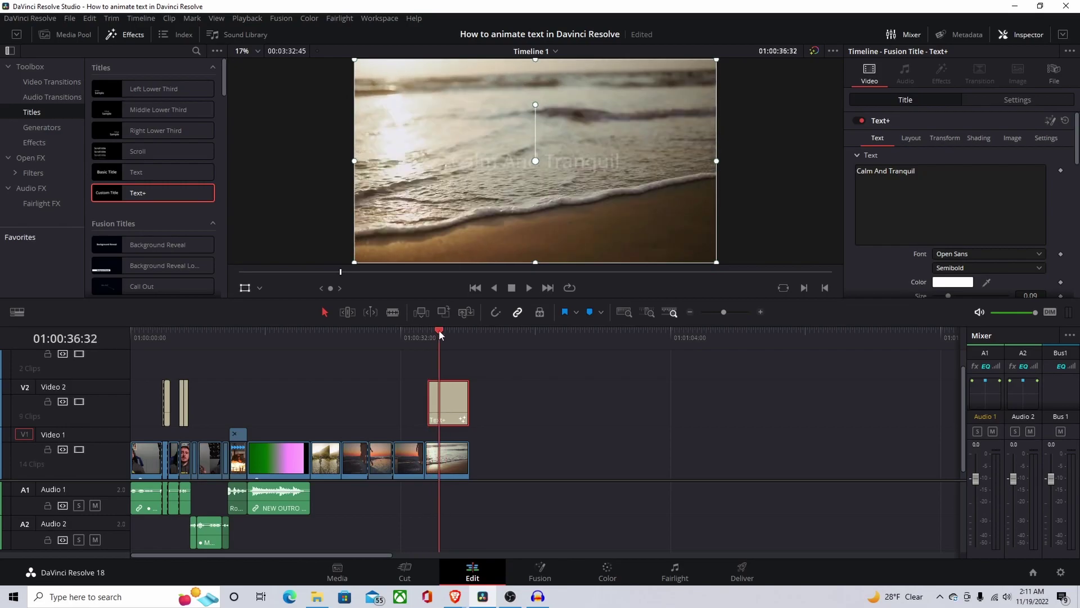
left_click(474, 288)
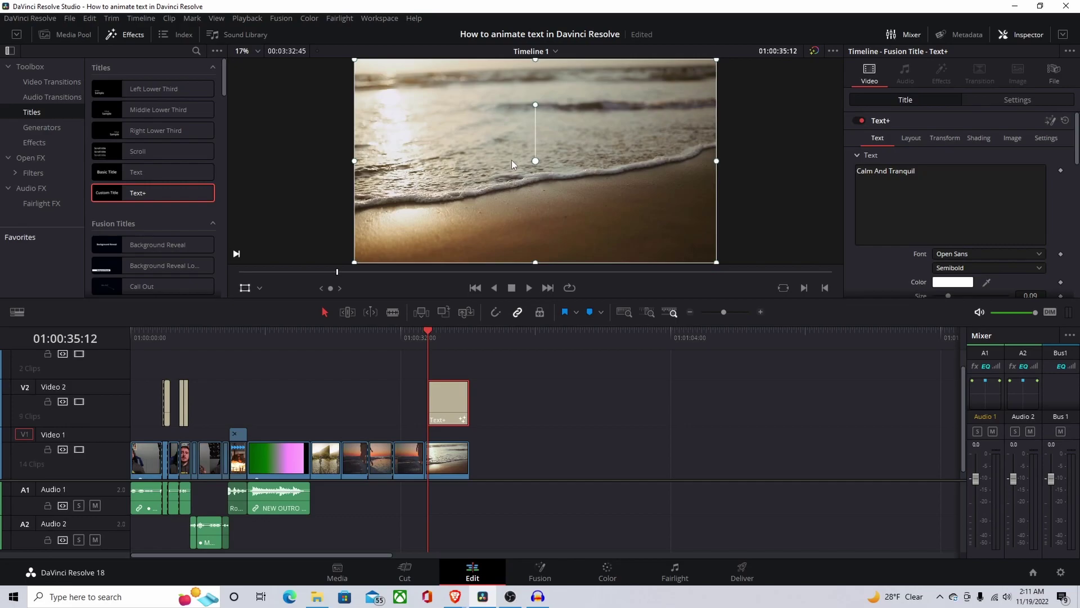
left_click(1015, 105)
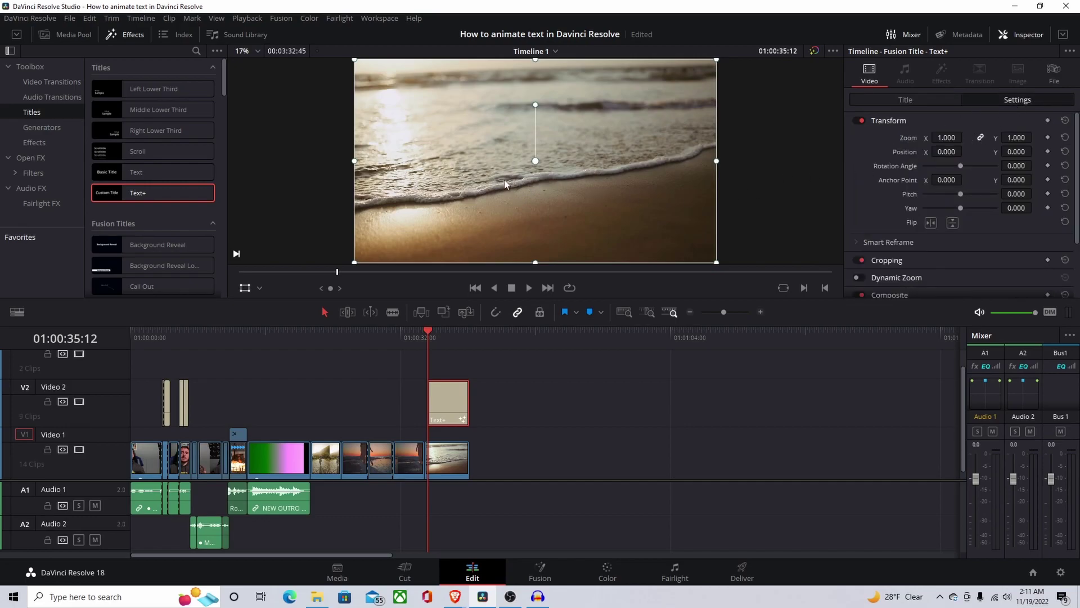
Keyframe the title from off-screen left at the start to X 781.657, Y -739.889 two seconds later
left_click_drag(504, 184, 242, 183)
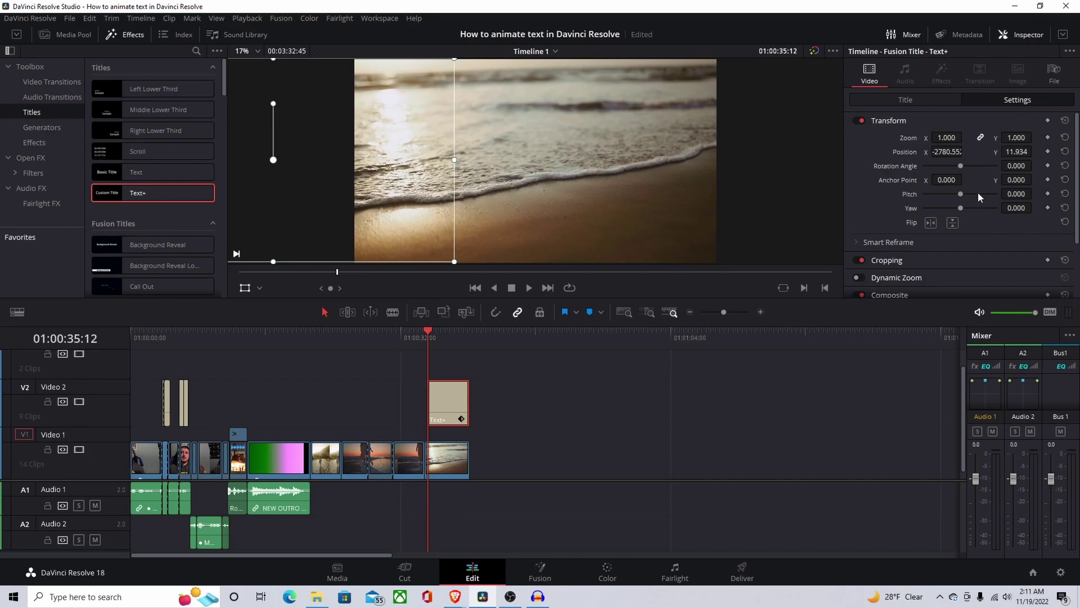
left_click(1048, 152)
left_click_drag(429, 329, 449, 331)
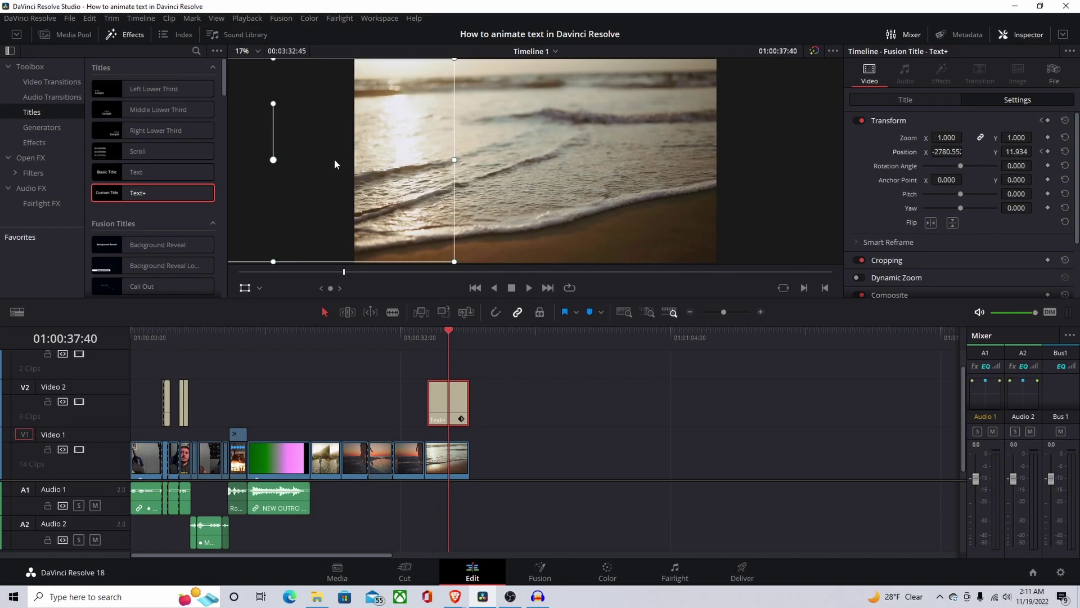
left_click_drag(334, 158, 669, 231)
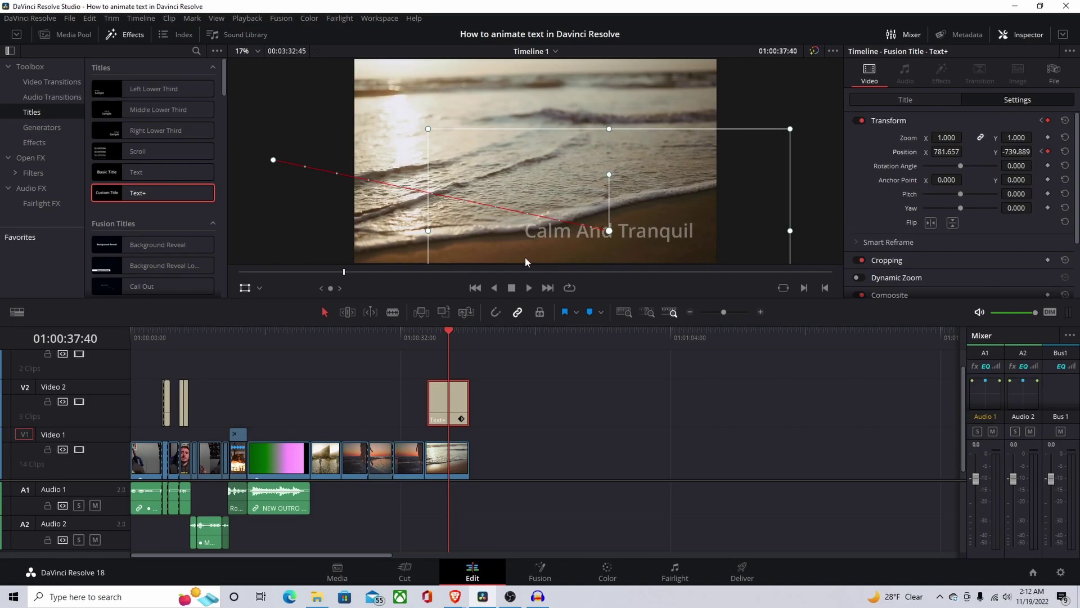
left_click(476, 288)
left_click(527, 288)
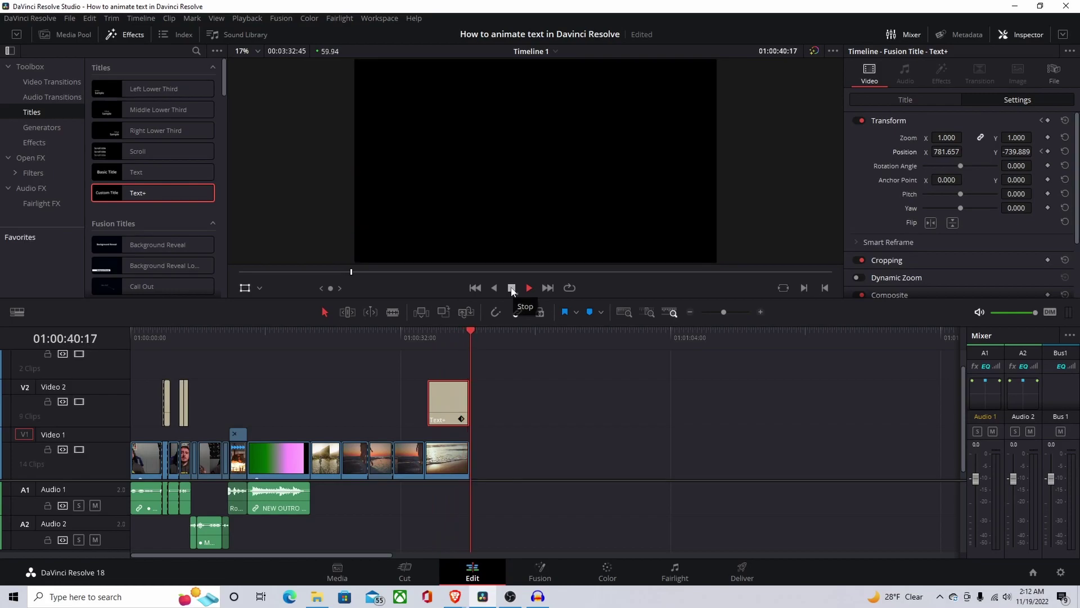
left_click(511, 288)
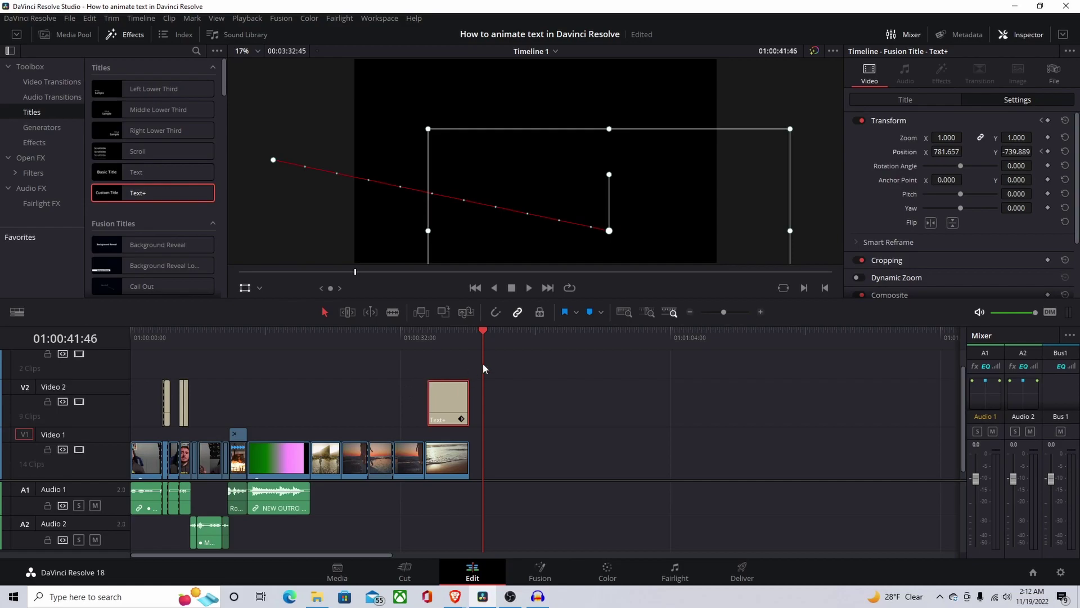
left_click_drag(481, 329, 456, 351)
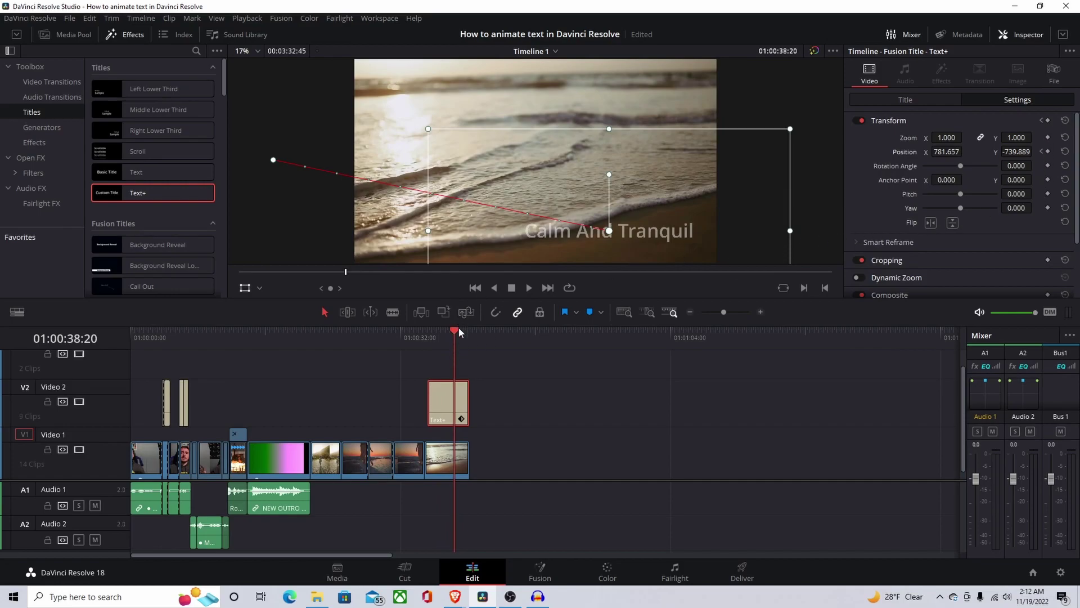
left_click_drag(455, 331, 391, 356)
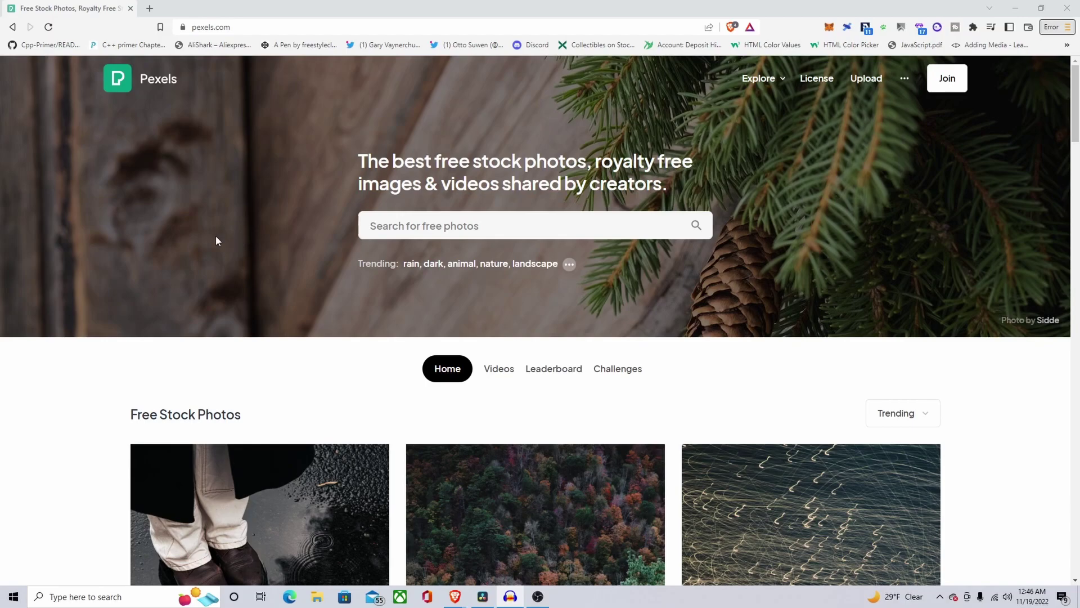
Scroll down the Pexels photo feed, looking over images like peony bouquets and a purple sea sunset
scroll(216, 241, "down", 5)
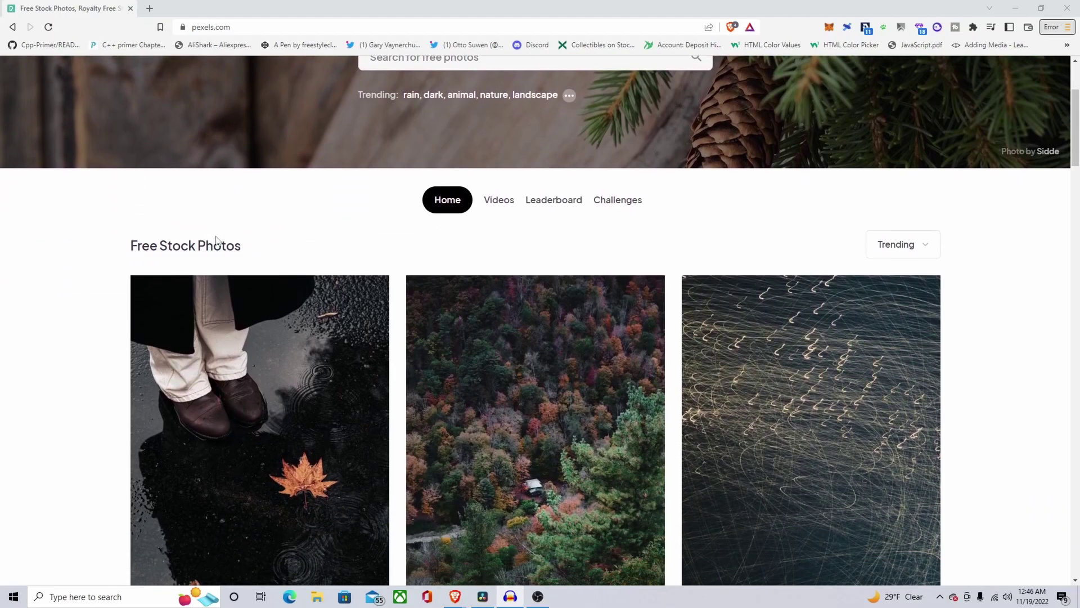
scroll(216, 241, "down", 4)
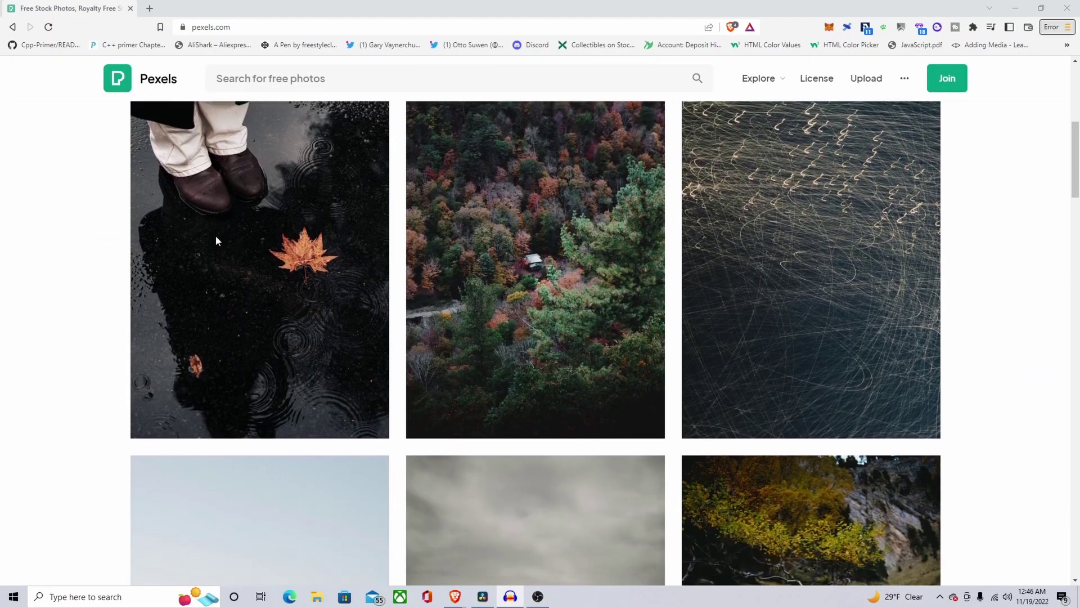
scroll(216, 240, "down", 10)
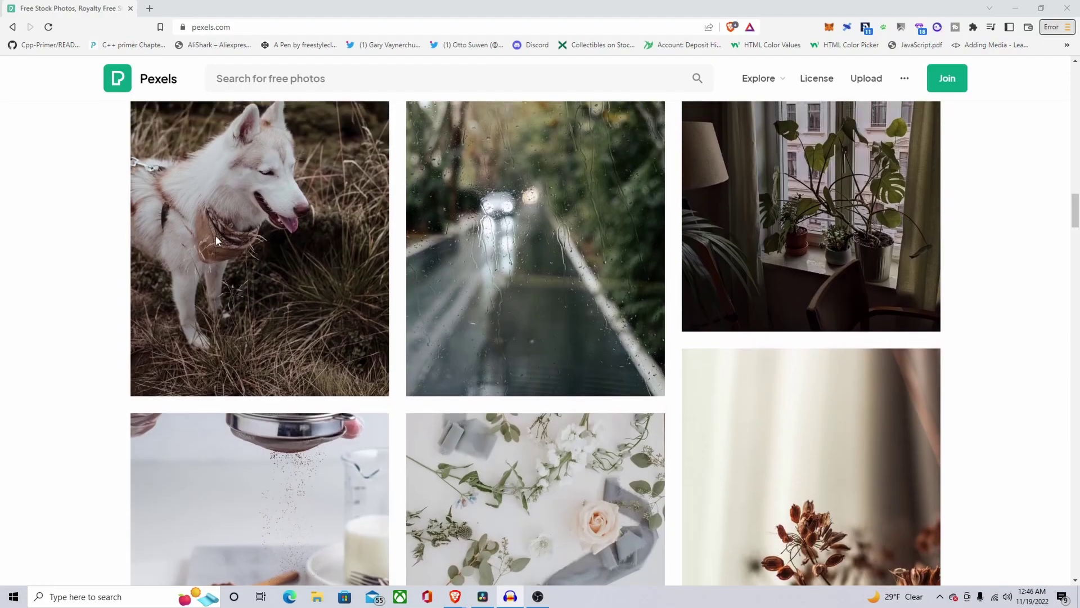
scroll(216, 241, "up", 1)
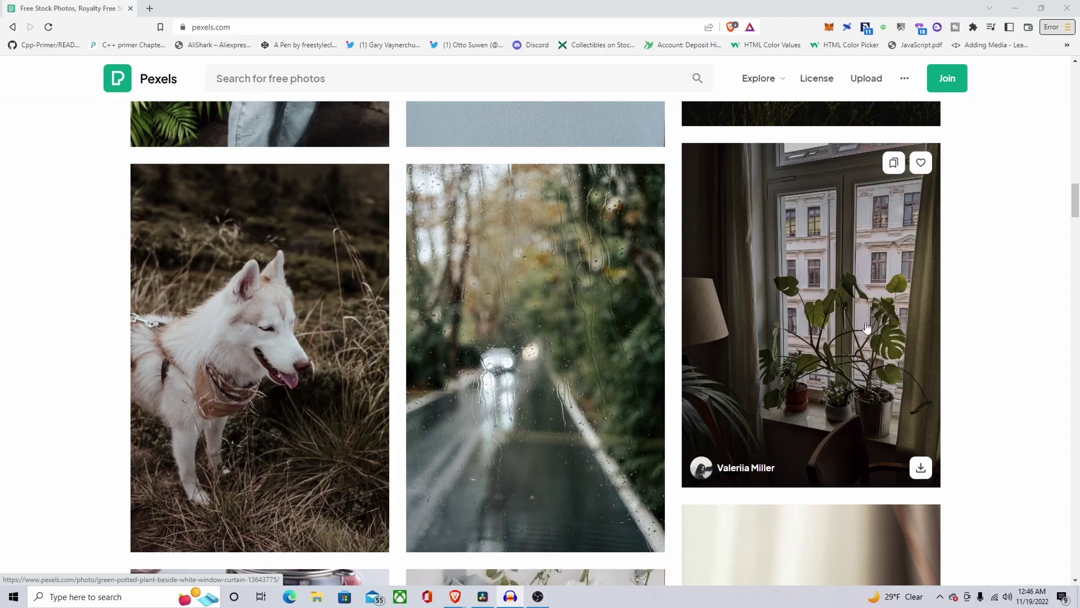
scroll(866, 328, "down", 8)
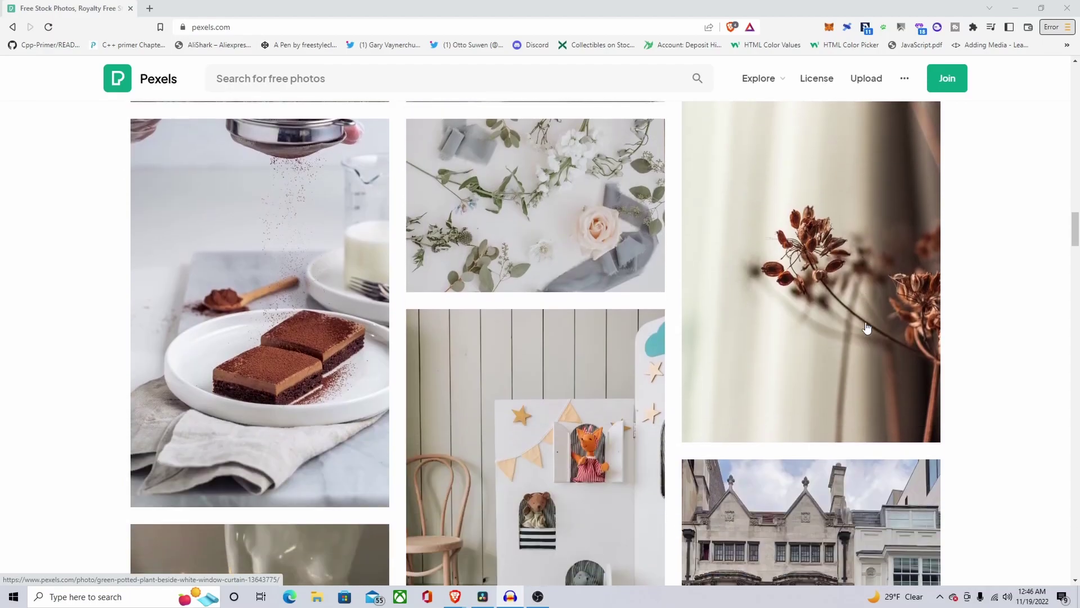
scroll(778, 313, "down", 2)
scroll(401, 289, "down", 2)
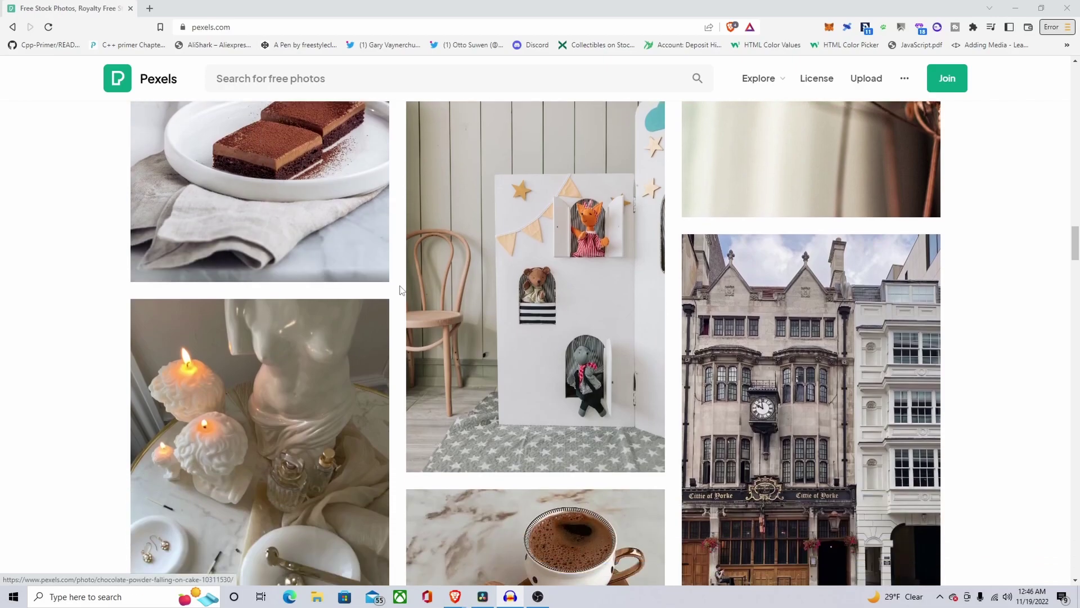
scroll(751, 355, "down", 2)
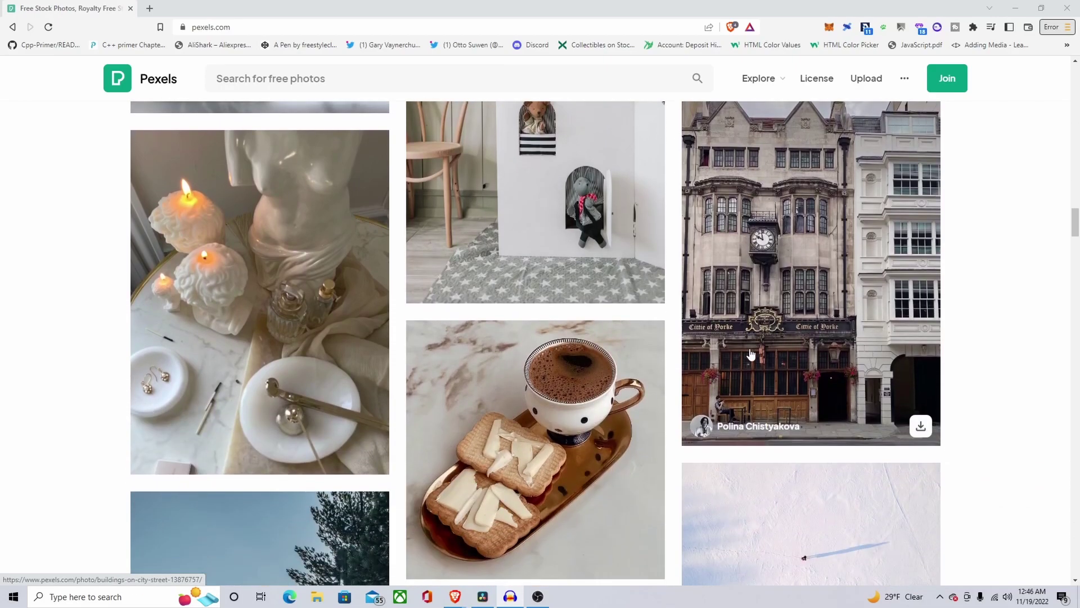
scroll(227, 260, "down", 9)
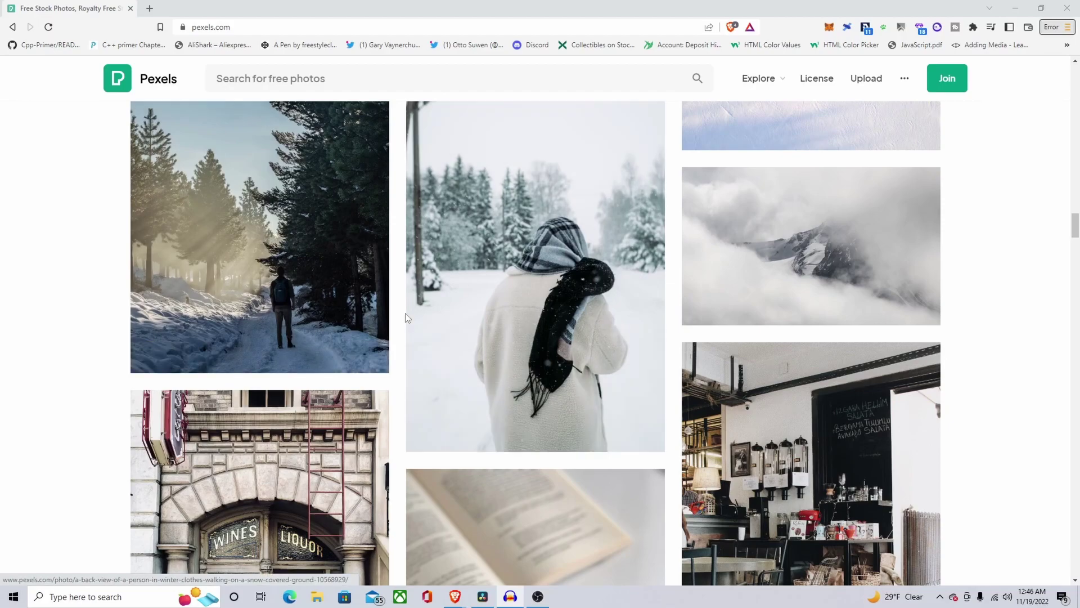
scroll(406, 318, "down", 6)
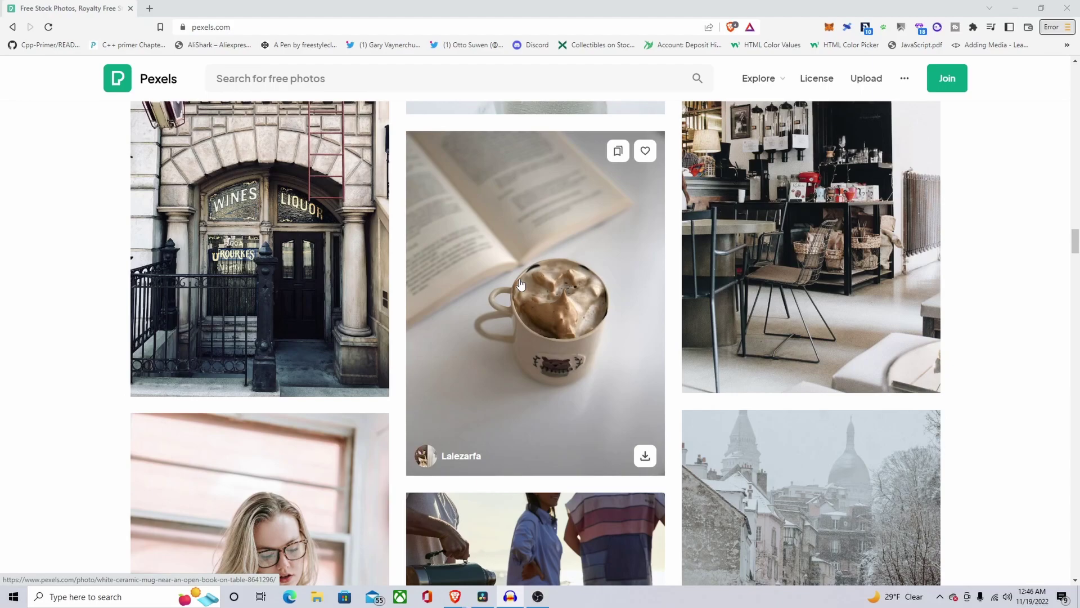
scroll(521, 284, "down", 6)
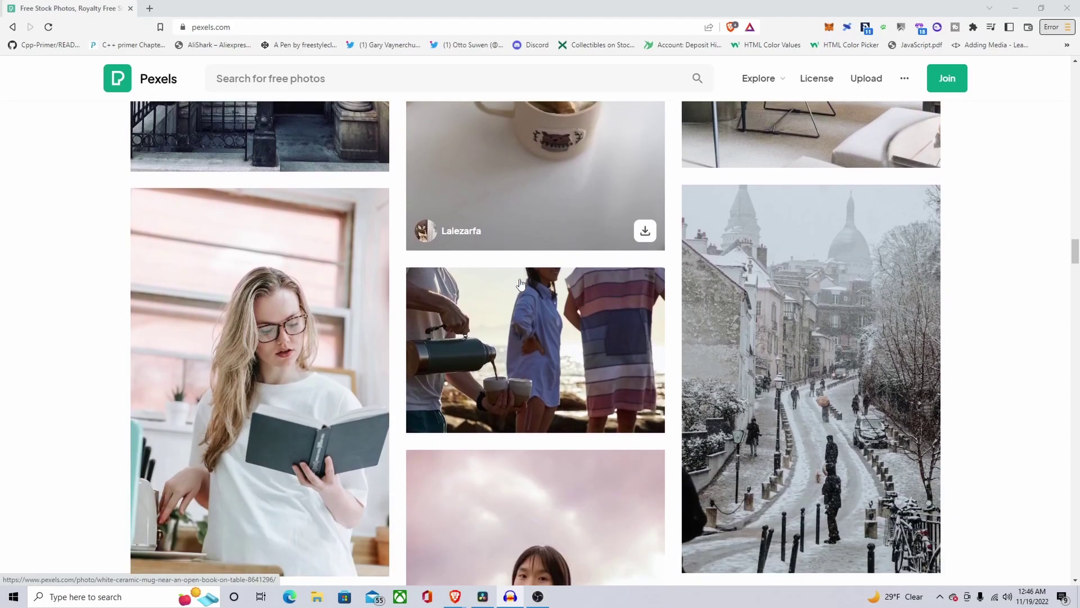
scroll(822, 355, "down", 5)
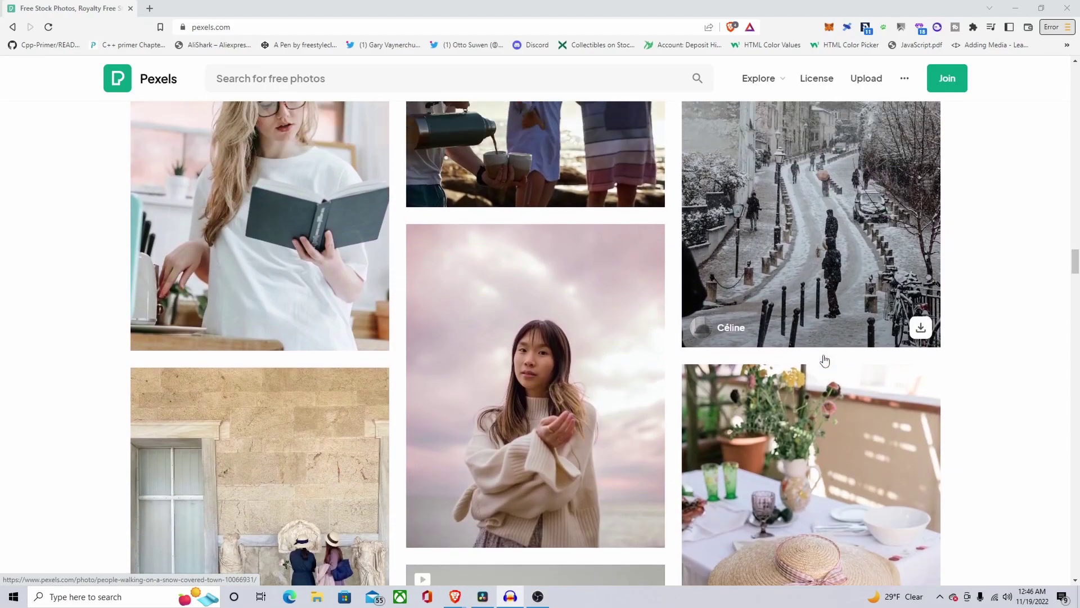
scroll(823, 355, "down", 8)
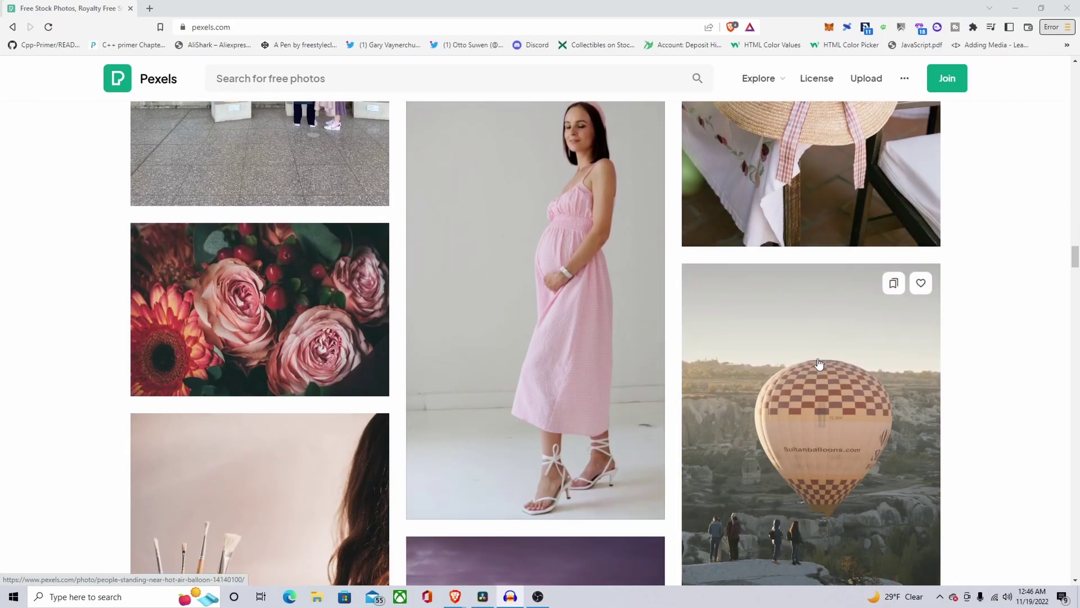
scroll(703, 354, "down", 4)
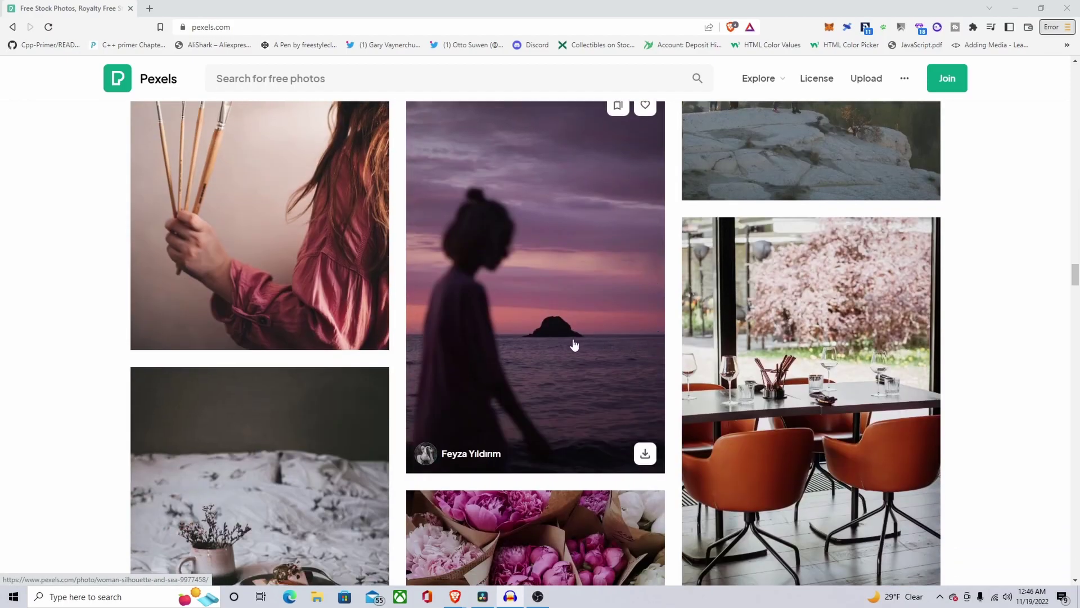
scroll(571, 344, "down", 4)
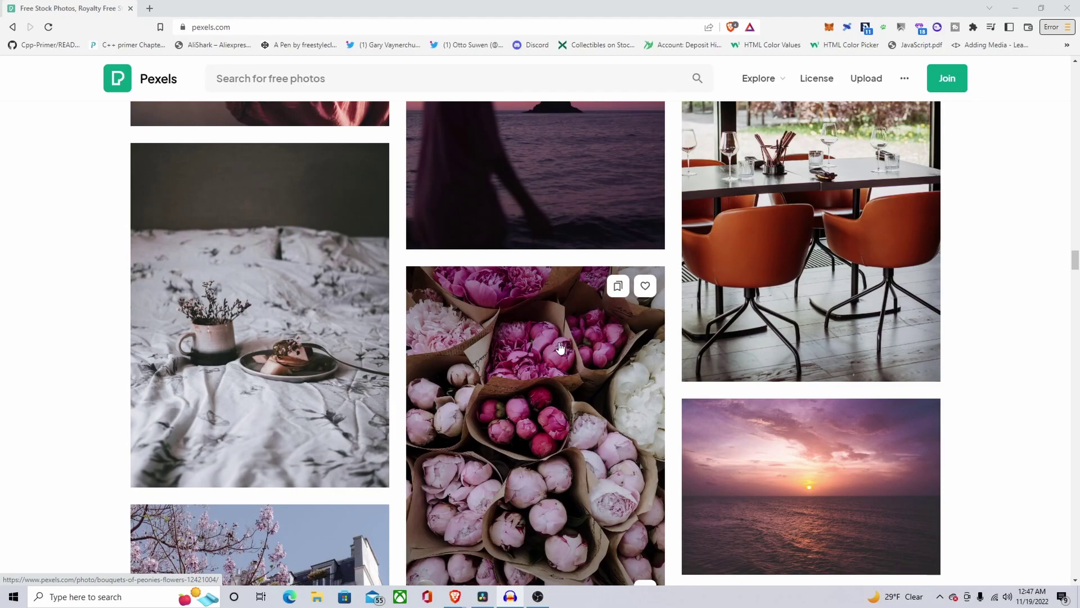